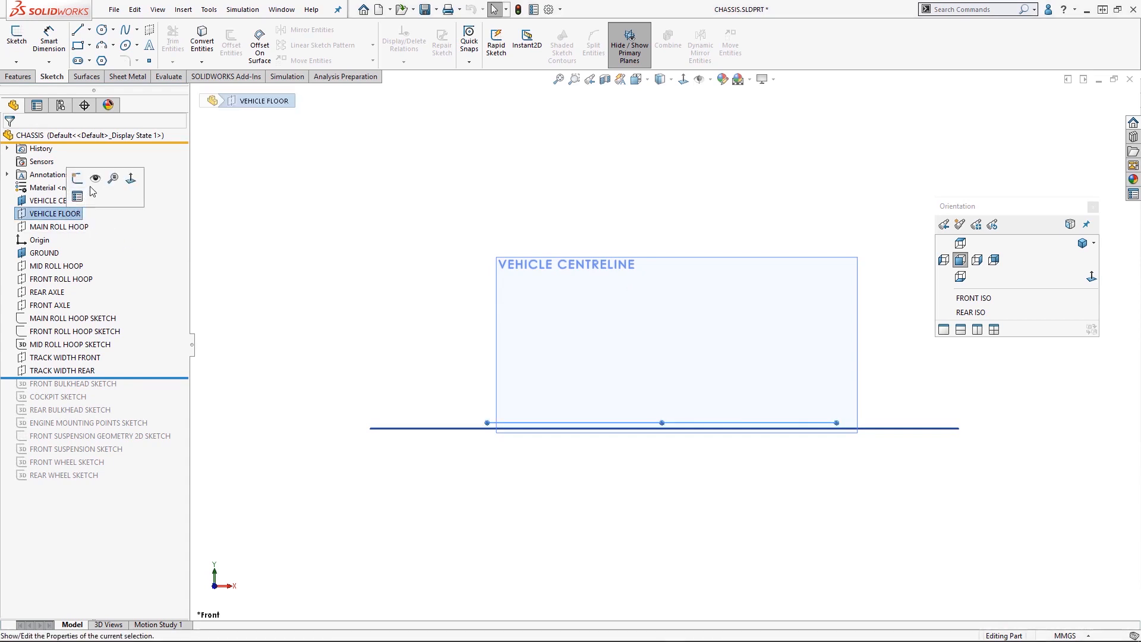
Step: Show the MAIN ROLL HOOP, MID ROLL HOOP and FRONT ROLL HOOP reference planes
left_click(321, 297)
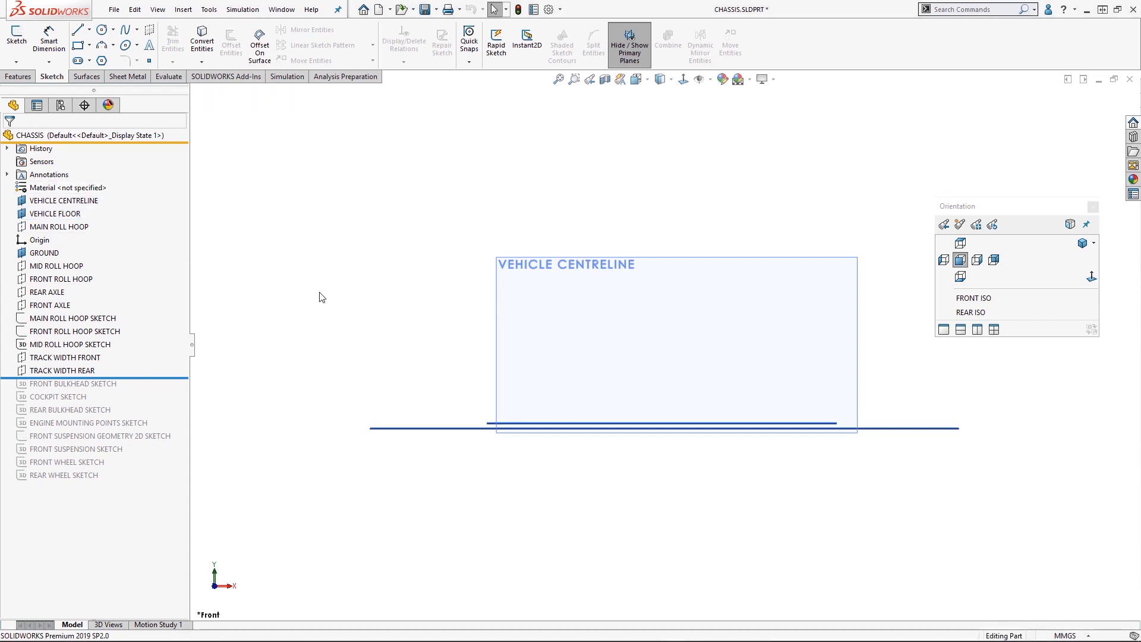
left_click(83, 227)
left_click(108, 196)
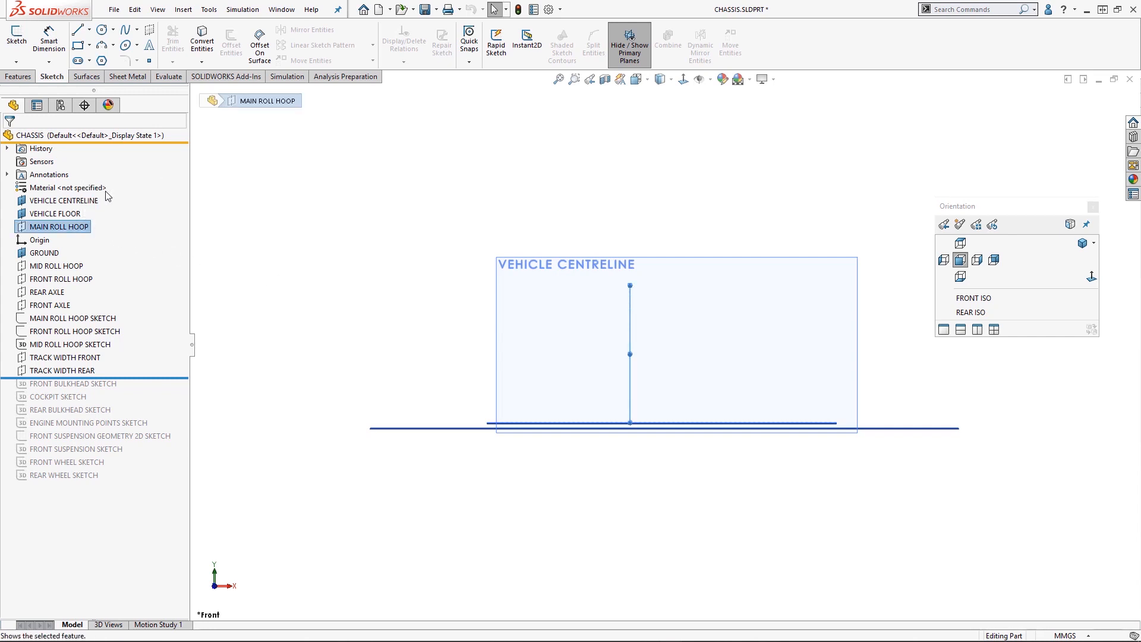
left_click(998, 302)
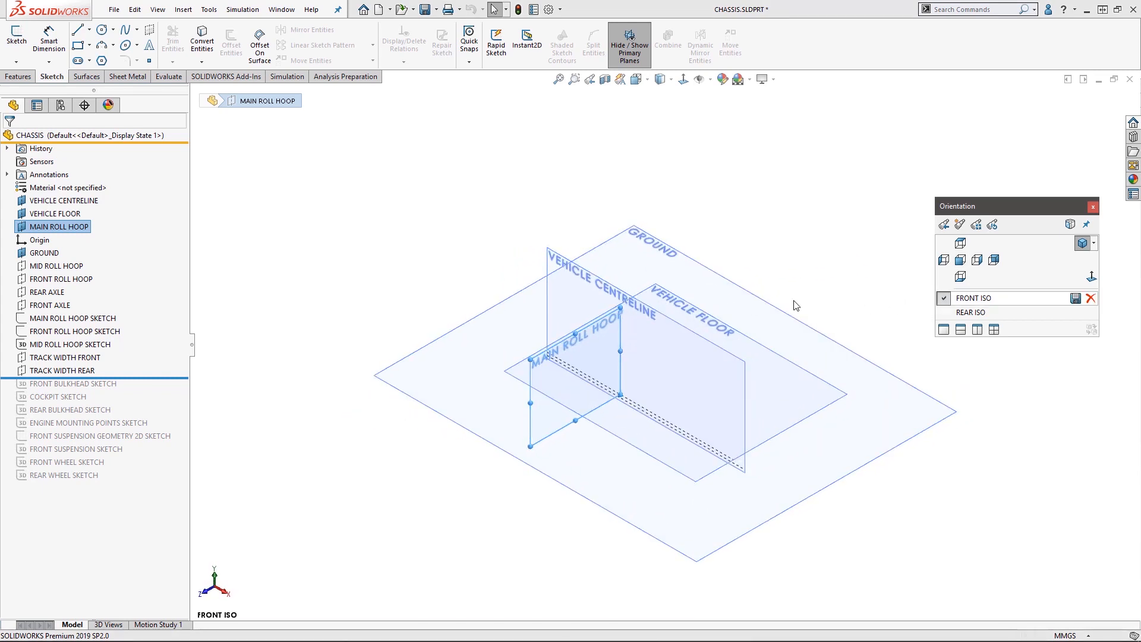
left_click(70, 266)
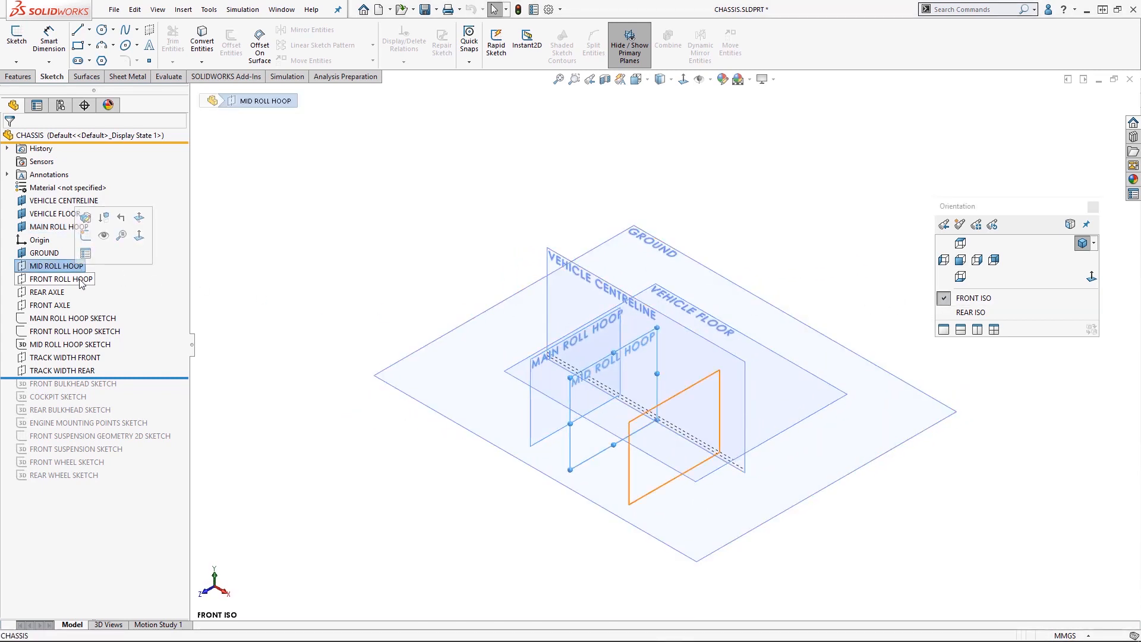
left_click(80, 279, "ctrl")
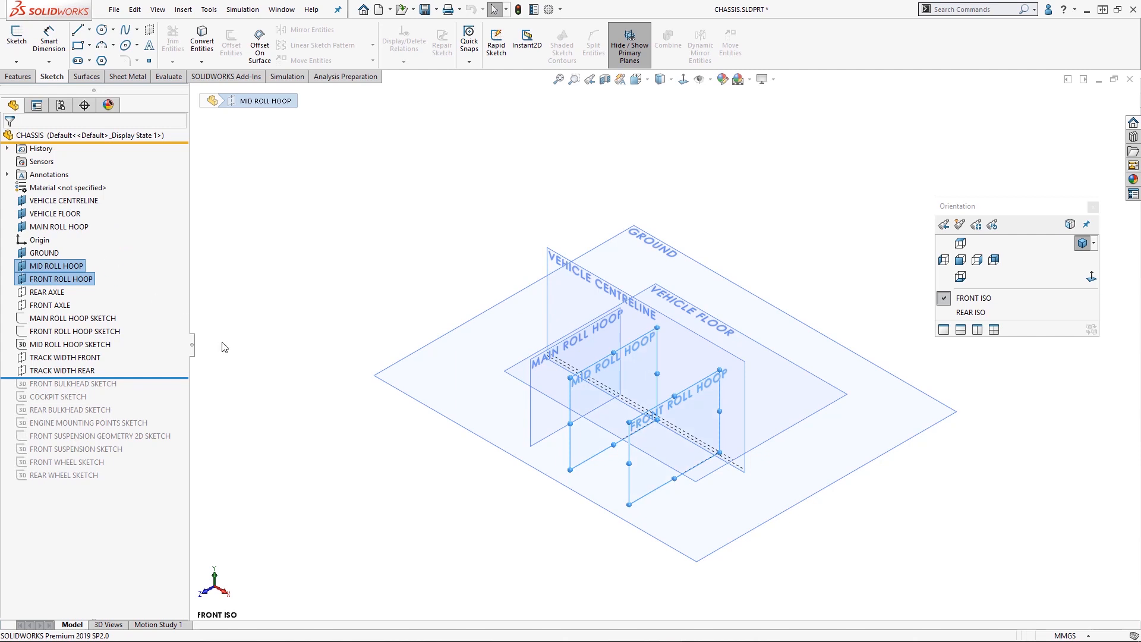
left_click(289, 436)
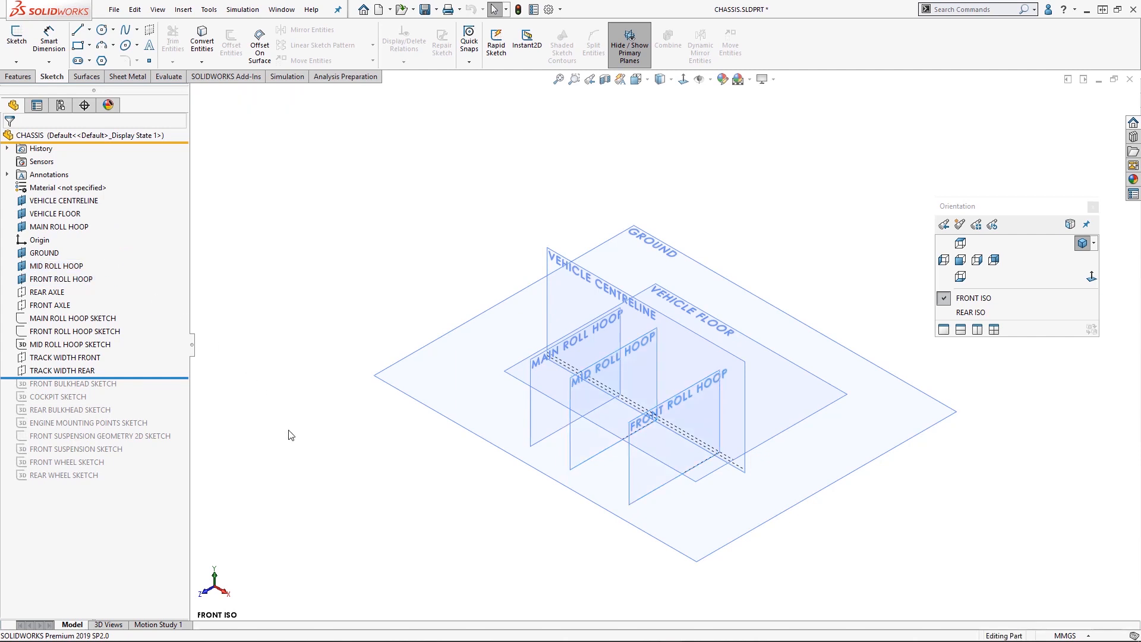
Step: Show the REAR AXLE and FRONT AXLE reference planes together
left_click(48, 292)
left_click(45, 306, "ctrl")
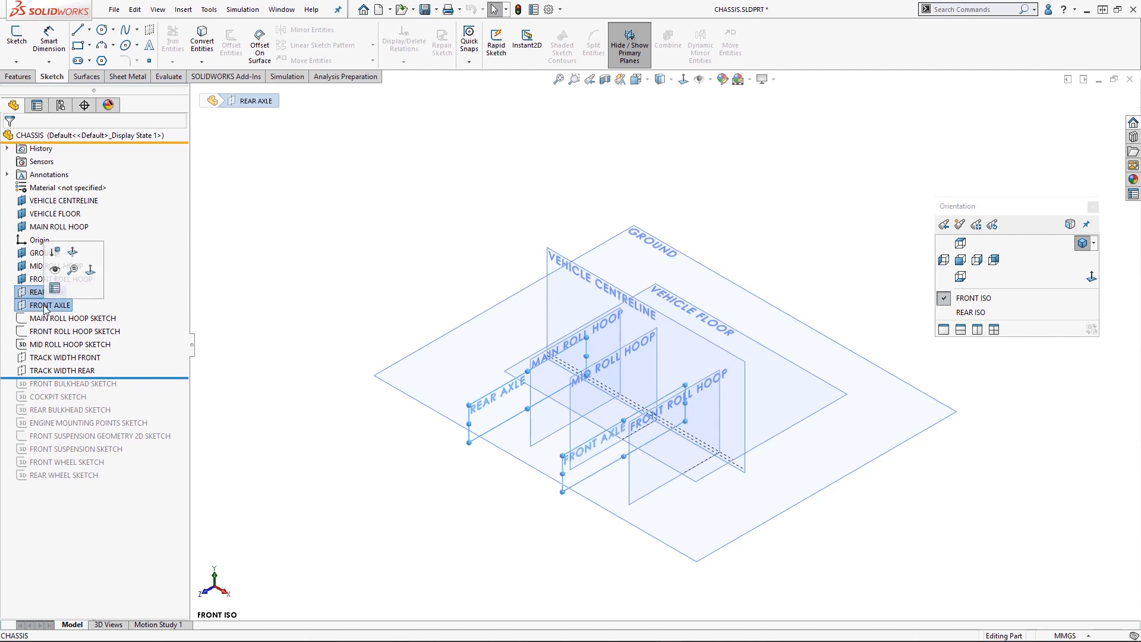
left_click(248, 446)
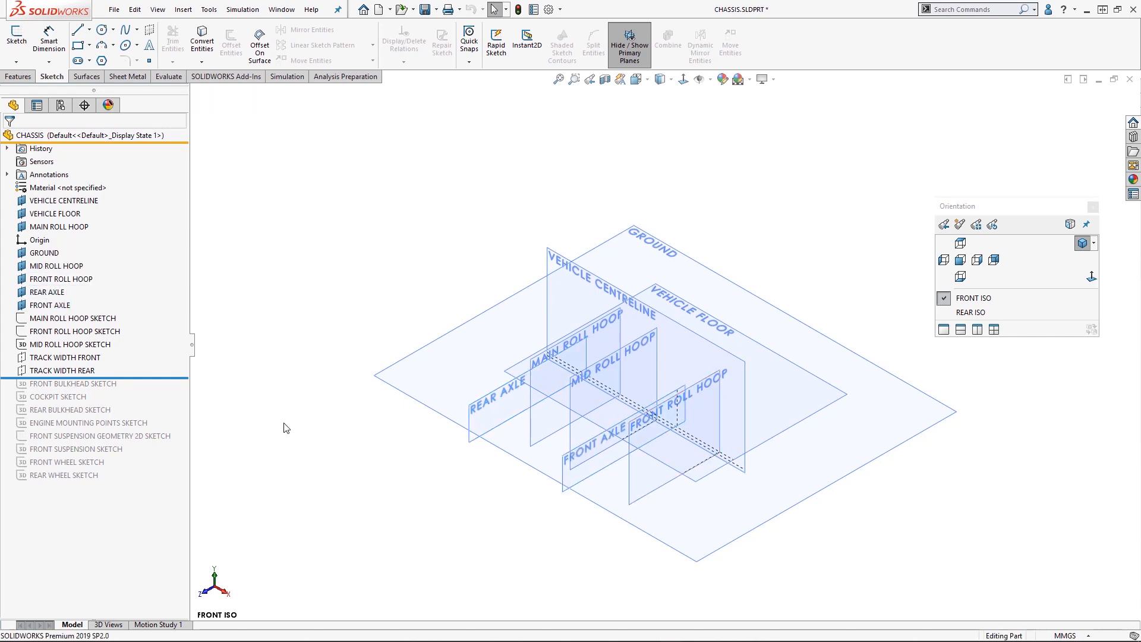
Step: Identify the main, front and mid roll hoop sketches one after another in the front view
left_click(960, 261)
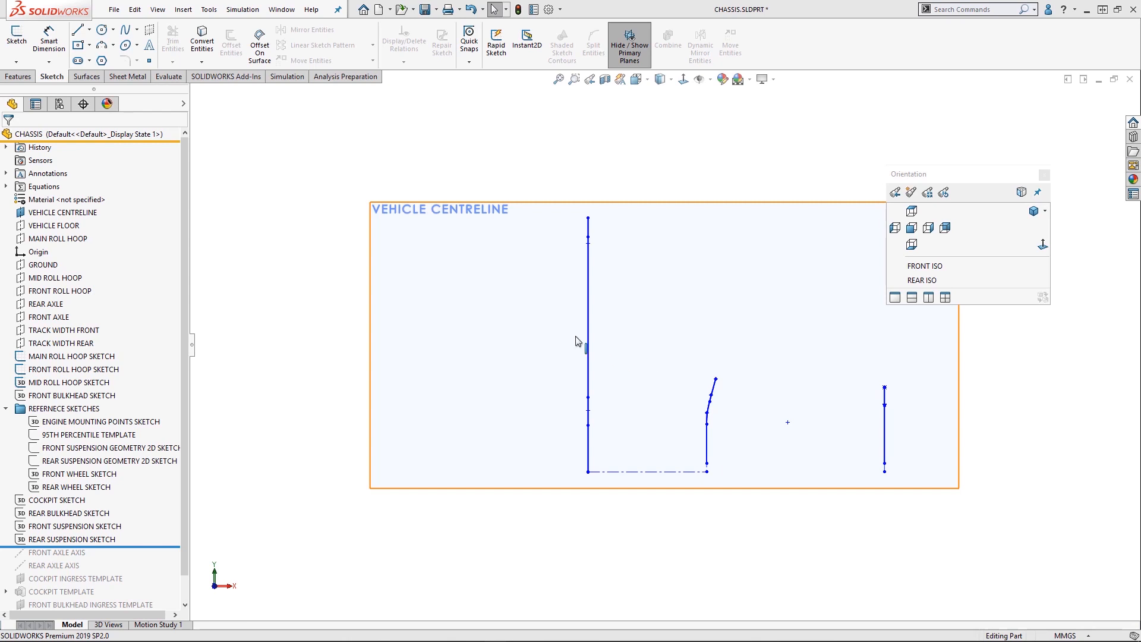
left_click(101, 357)
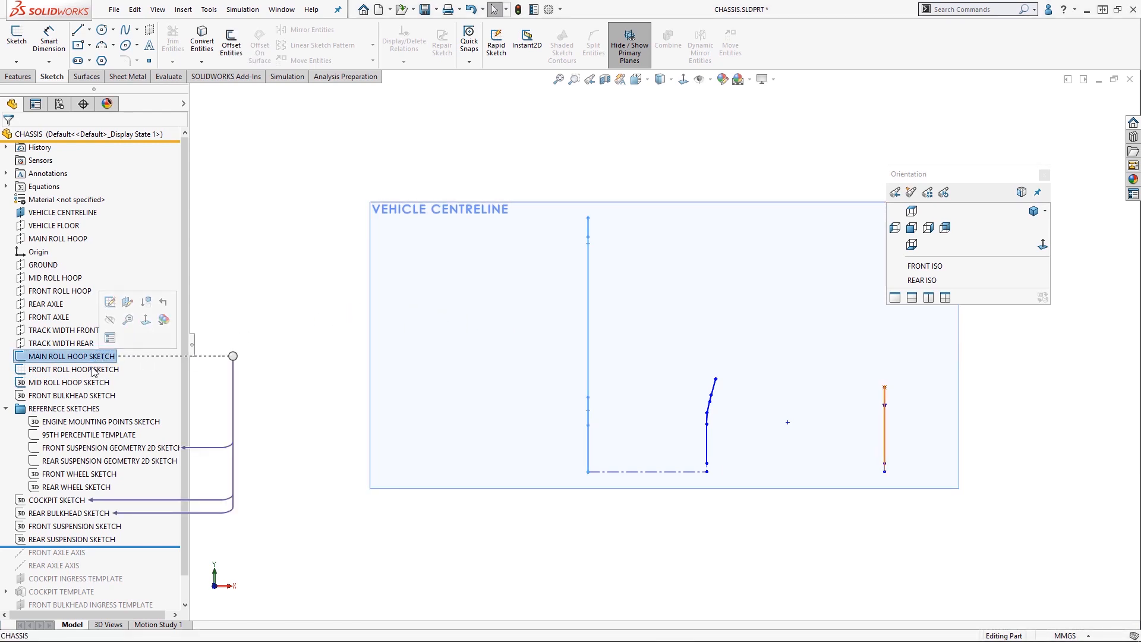
left_click(93, 369)
left_click(94, 382)
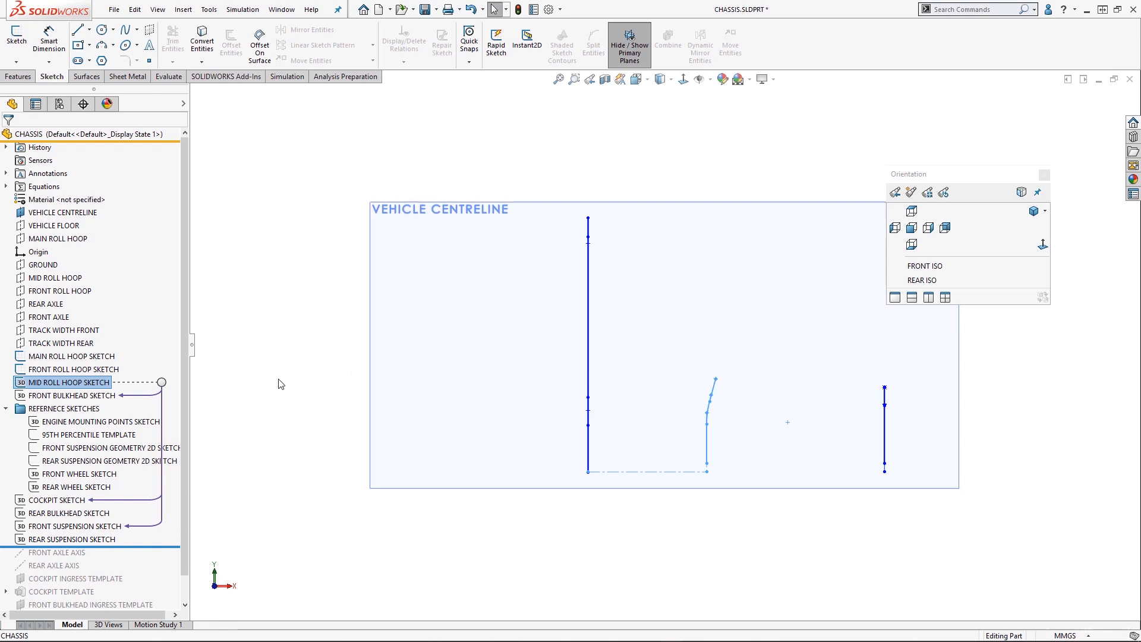
left_click(249, 383)
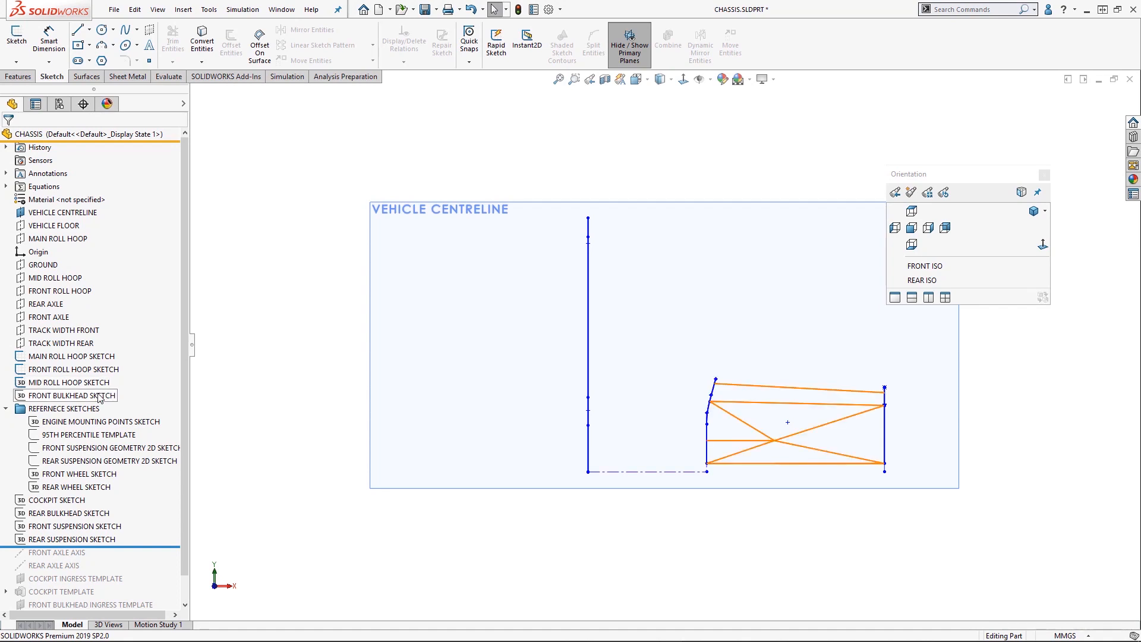
Step: Show the FRONT BULKHEAD SKETCH and inspect its members between the mid and front roll hoops
left_click(111, 394)
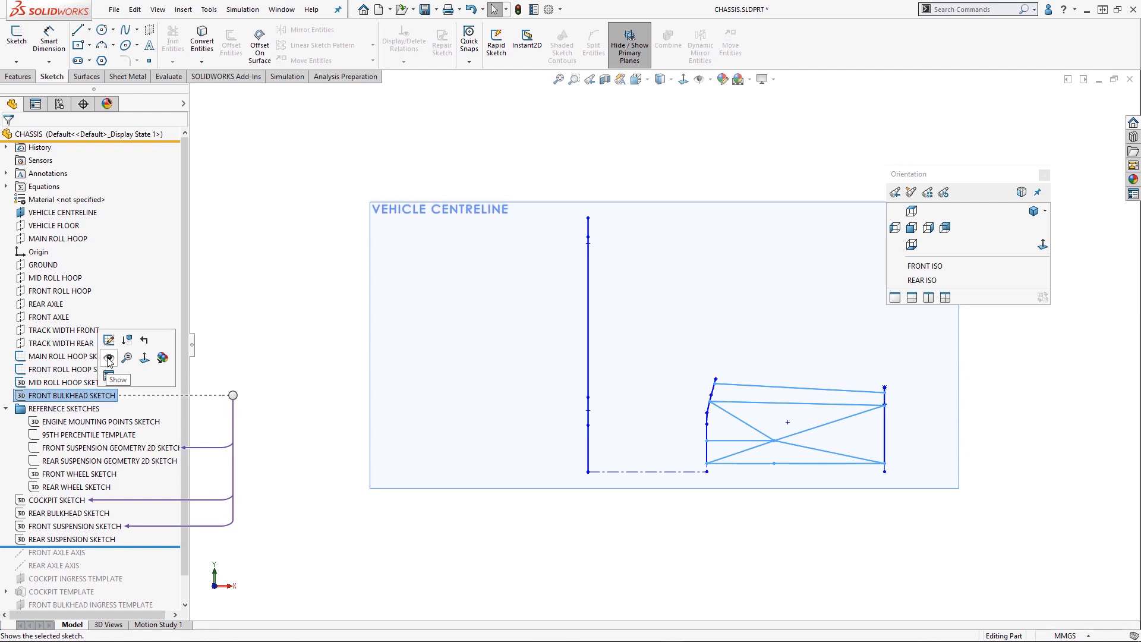
left_click(109, 358)
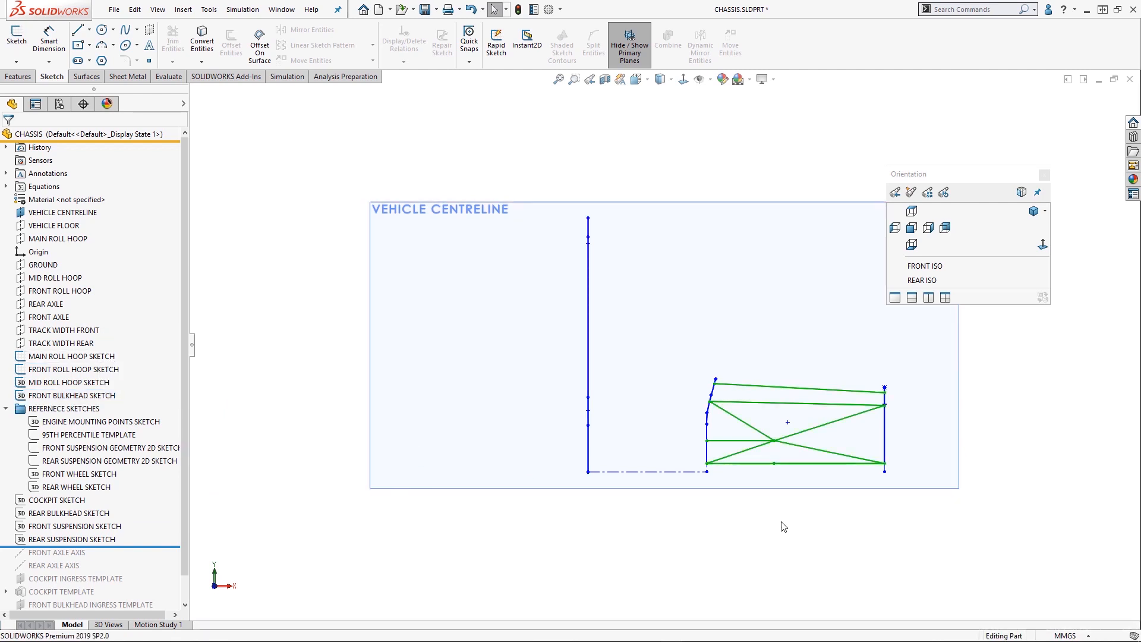
left_click(748, 492)
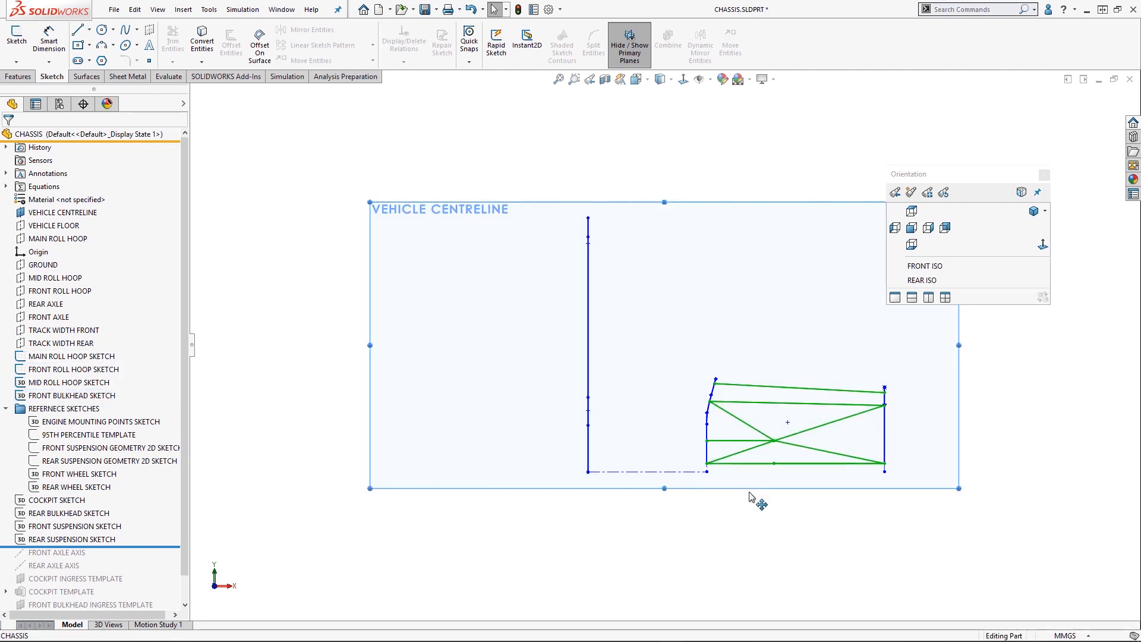
right_click_drag(753, 518, 768, 542)
left_click_drag(673, 354, 915, 495)
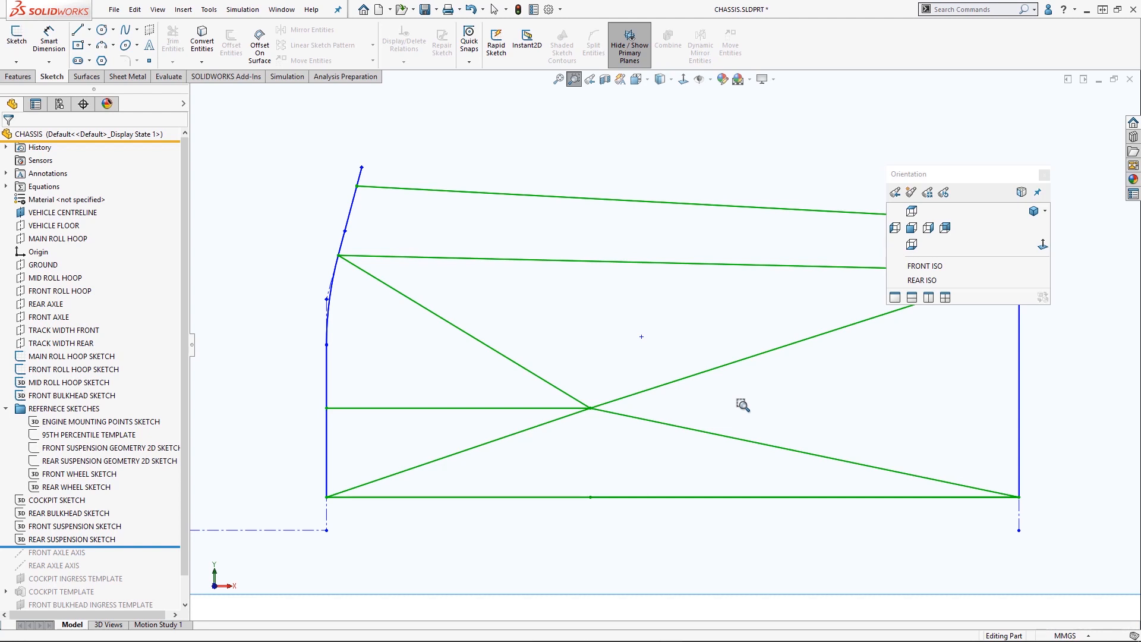
left_click(923, 267)
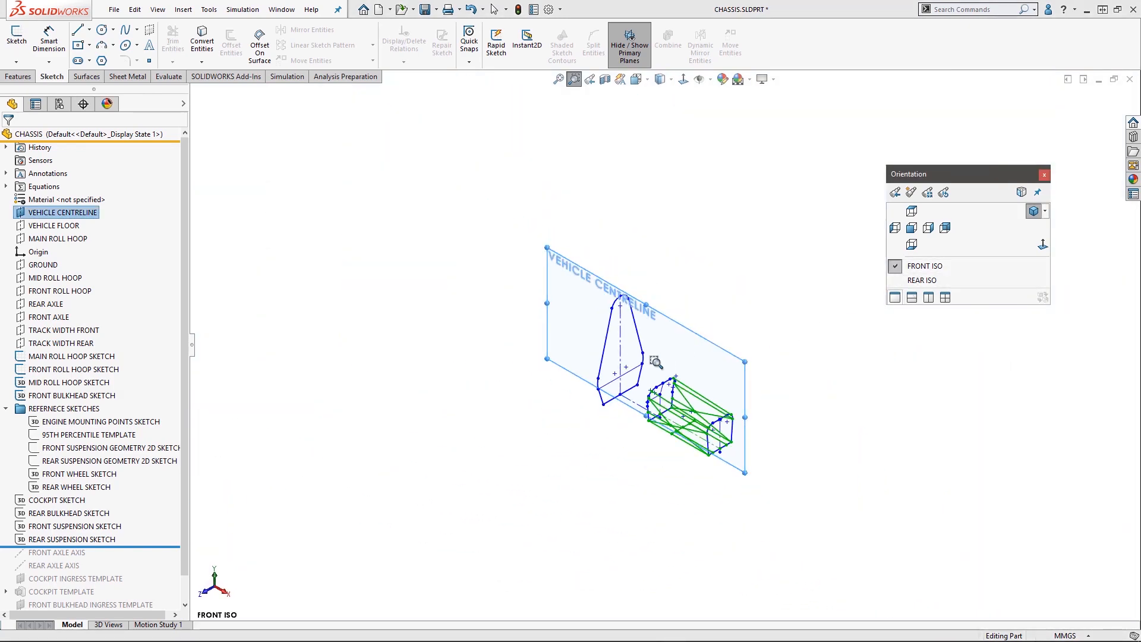
left_click_drag(634, 368, 777, 483)
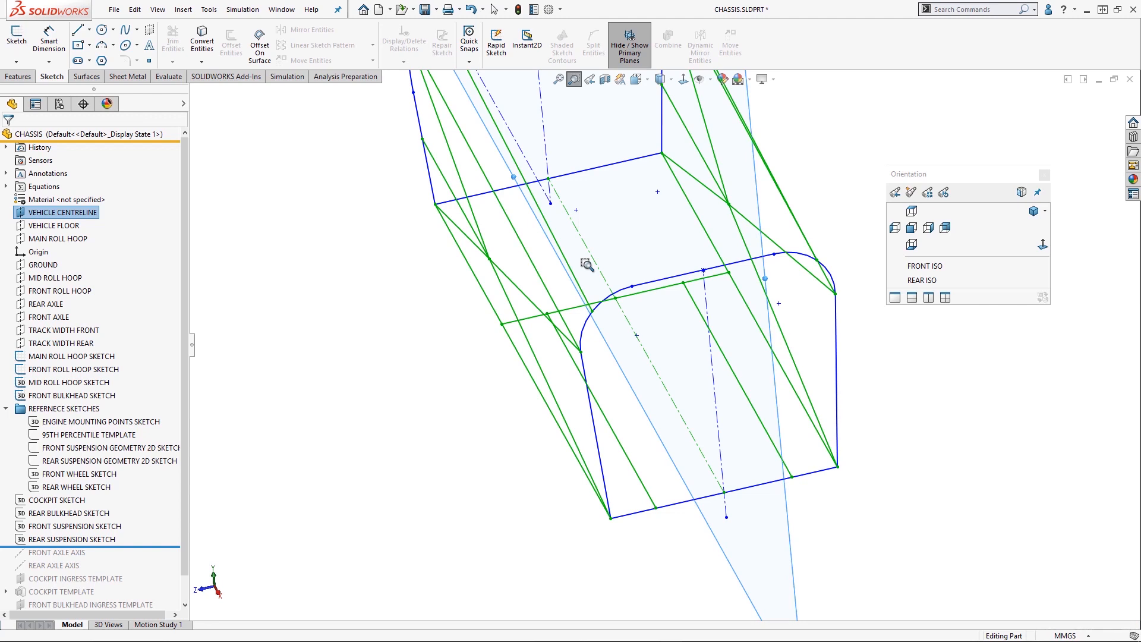
Step: Show the COCKPIT SKETCH and the 95TH PERCENTILE TEMPLATE reference sketch to compare driver position with the frame
left_click(913, 231)
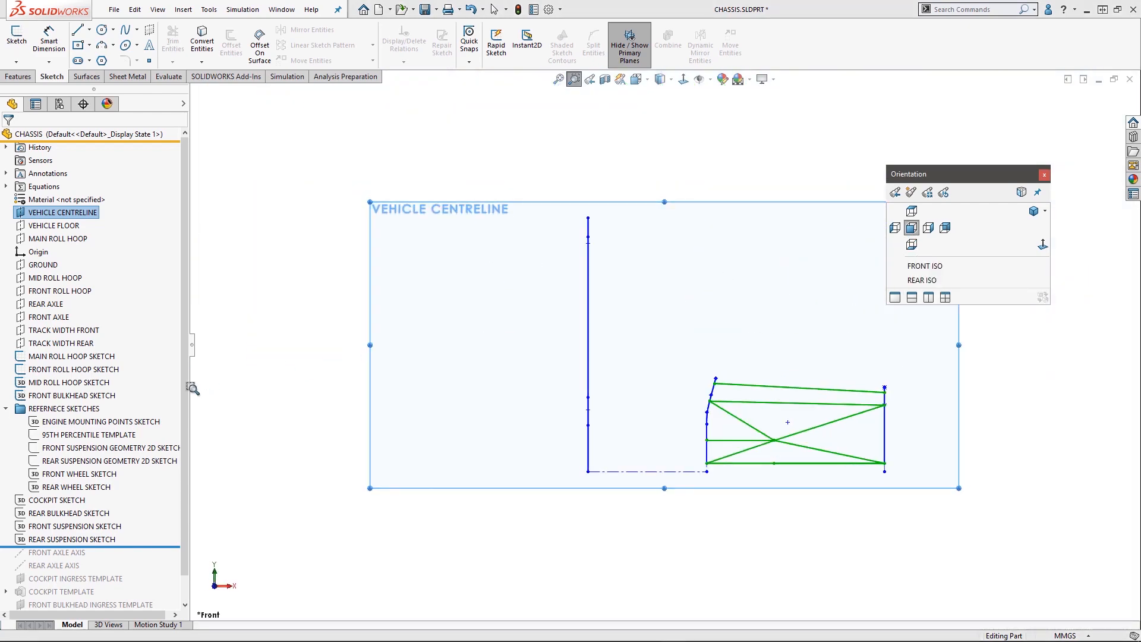
left_click(68, 501)
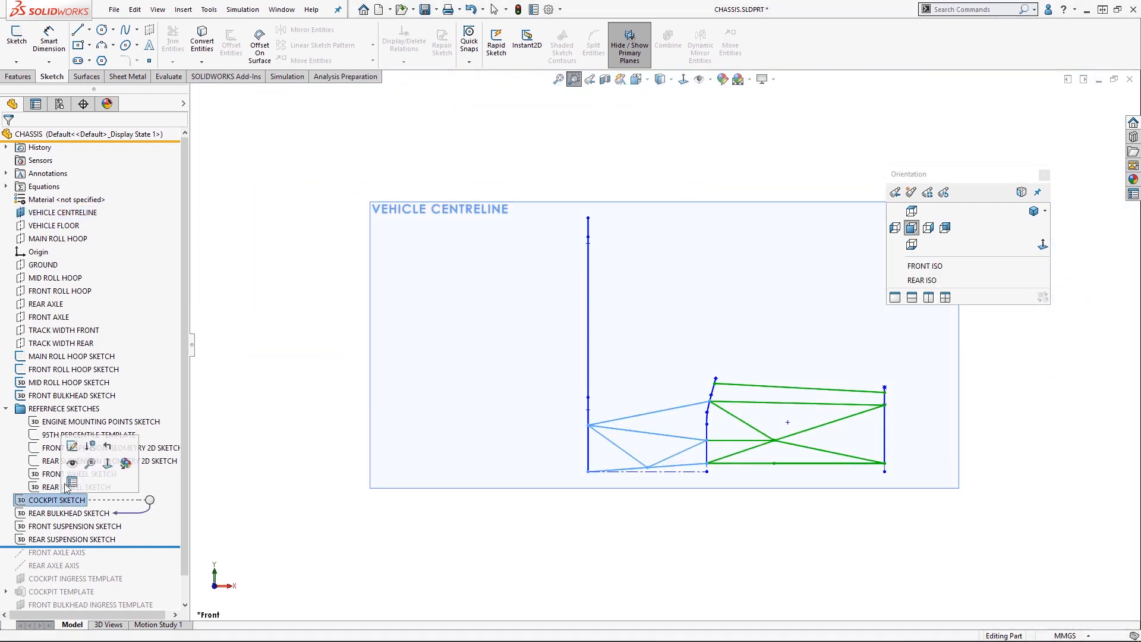
left_click(71, 454)
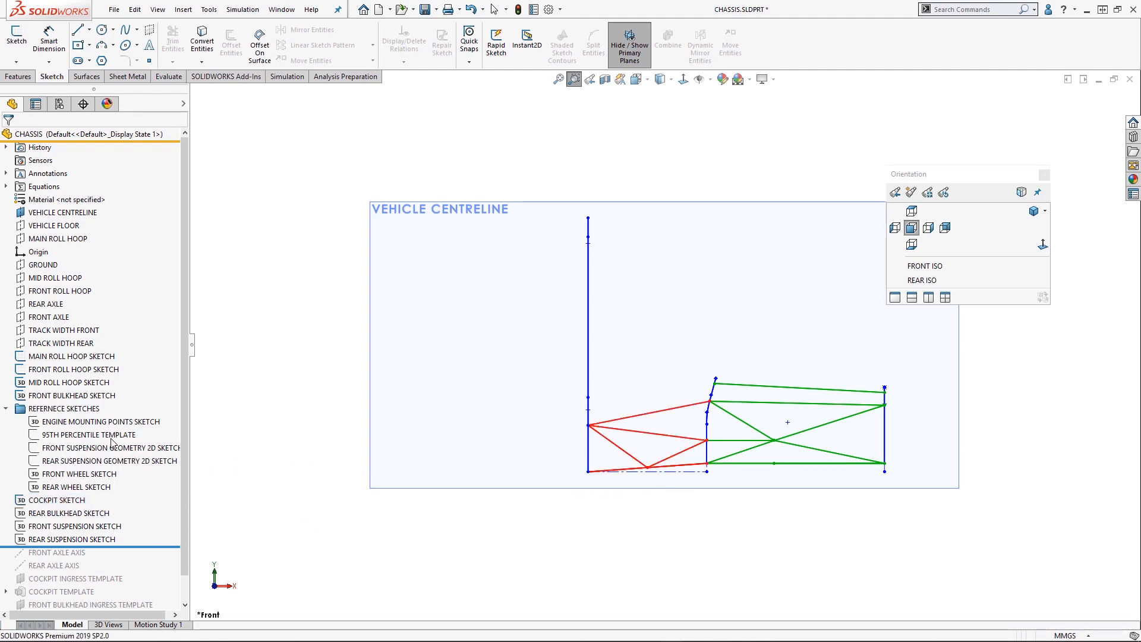
left_click(89, 434)
left_click(122, 403)
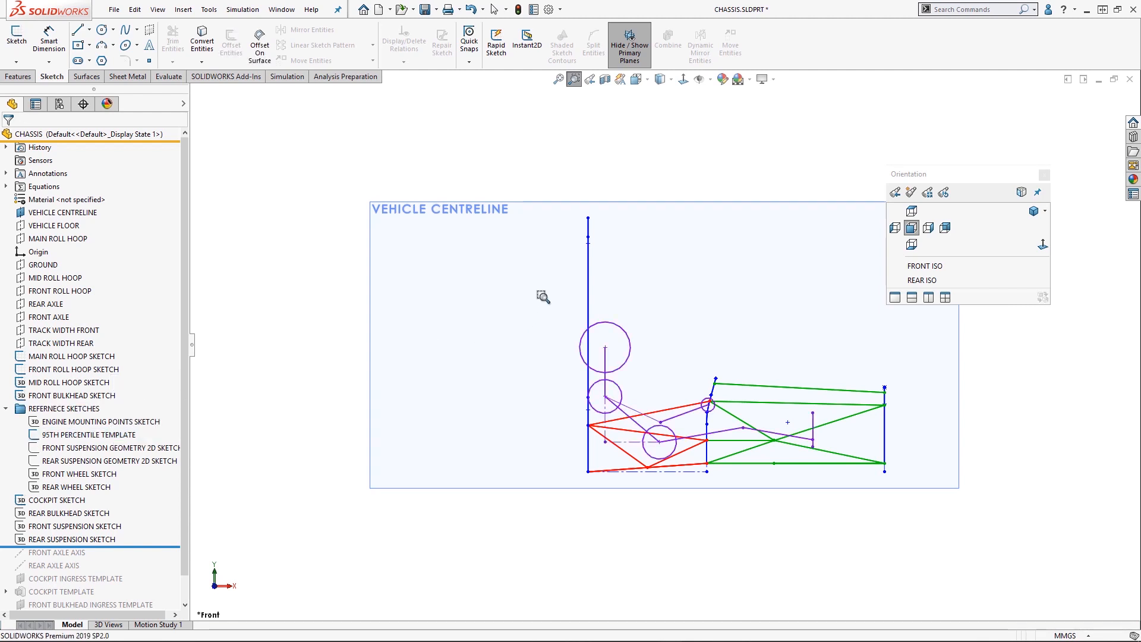
mouse_move(543, 298)
left_mouse_down()
mouse_move(828, 439)
mouse_move(929, 515)
left_mouse_up()
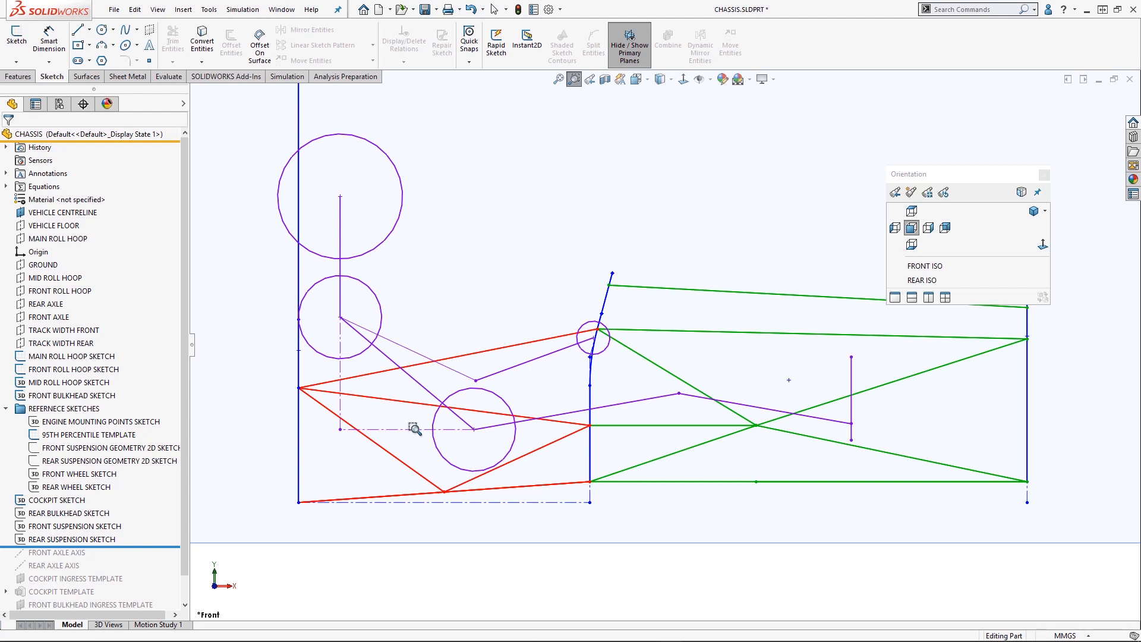
Step: Show the REAR BULKHEAD SKETCH and inspect the rear frame geometry in the REAR ISO orientation
left_click(89, 513)
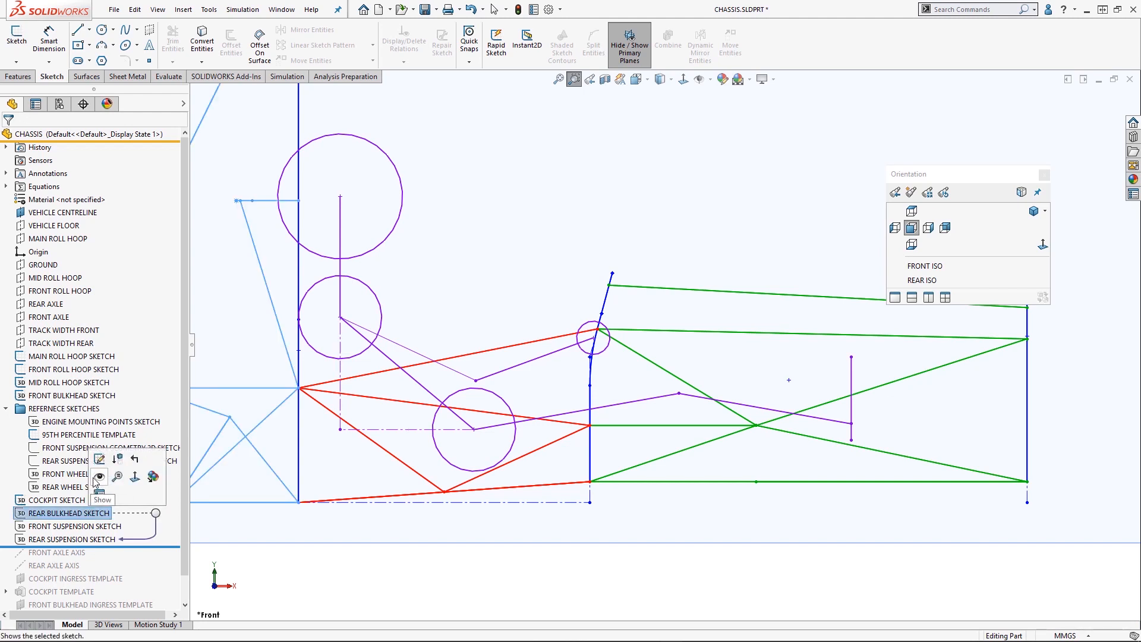
left_click(96, 483)
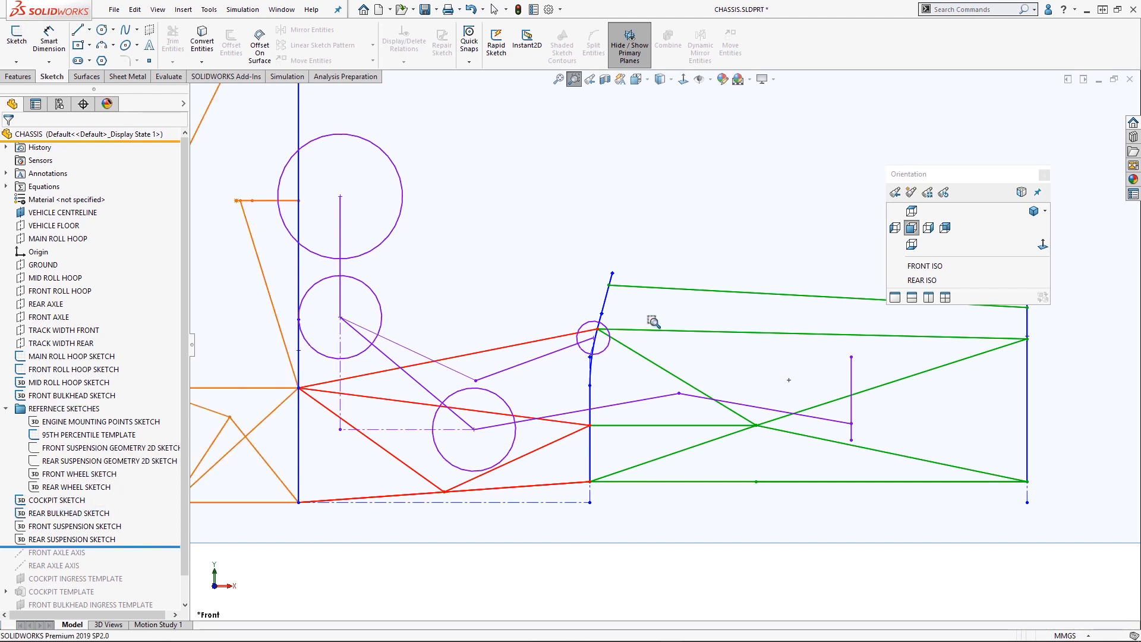
key("ctrl+7")
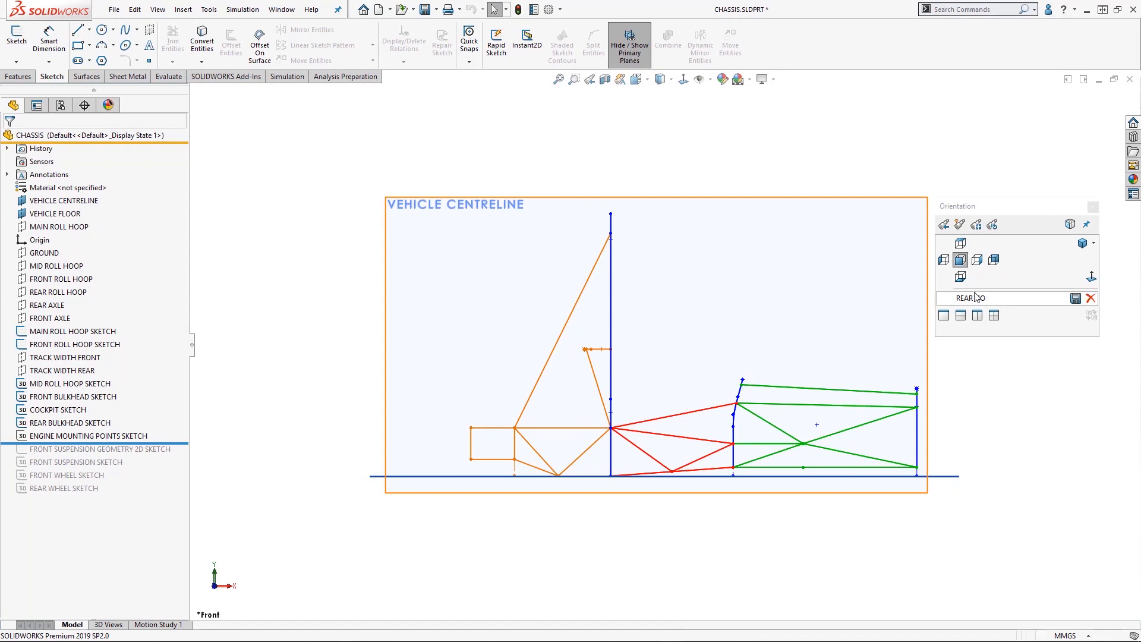
left_click(975, 297)
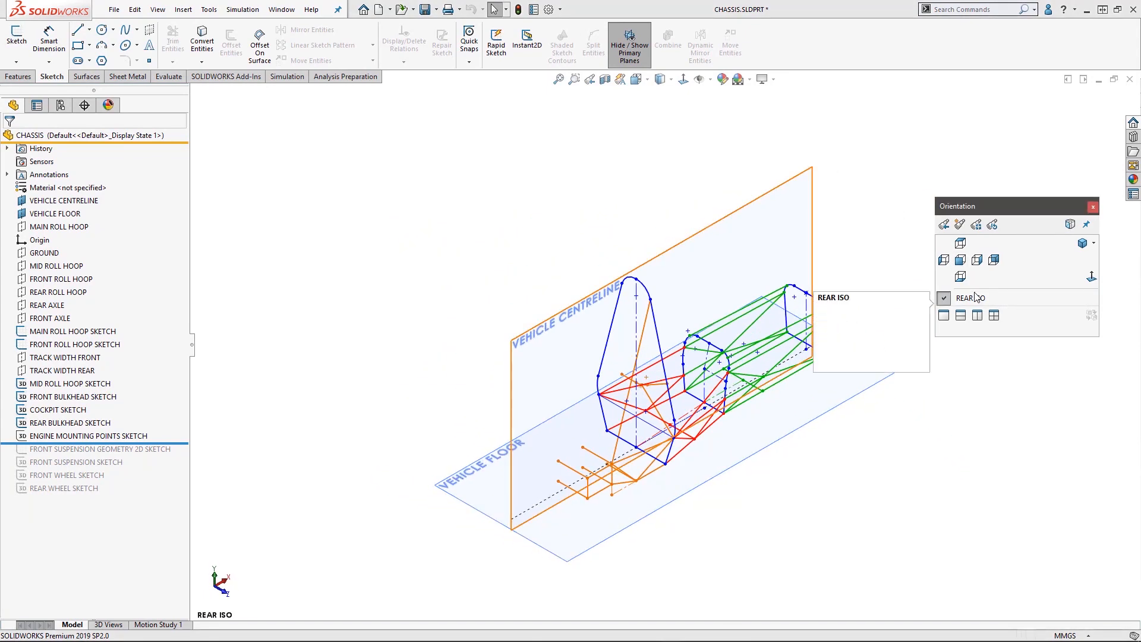
left_click(574, 81)
left_click_drag(472, 359, 766, 549)
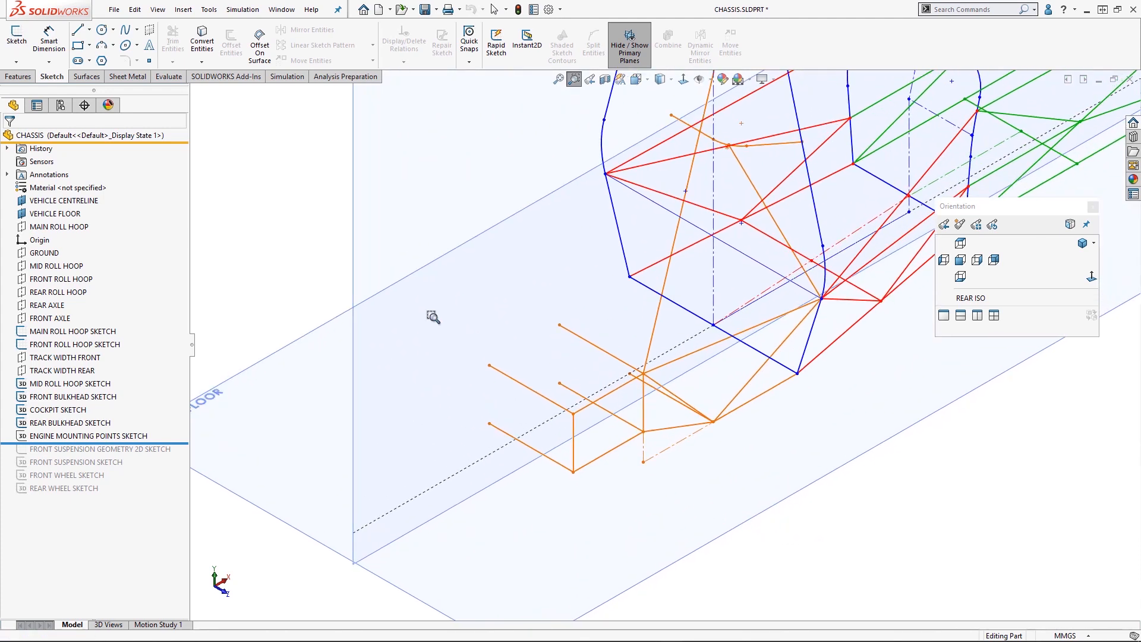
left_click(575, 80)
left_click(971, 298)
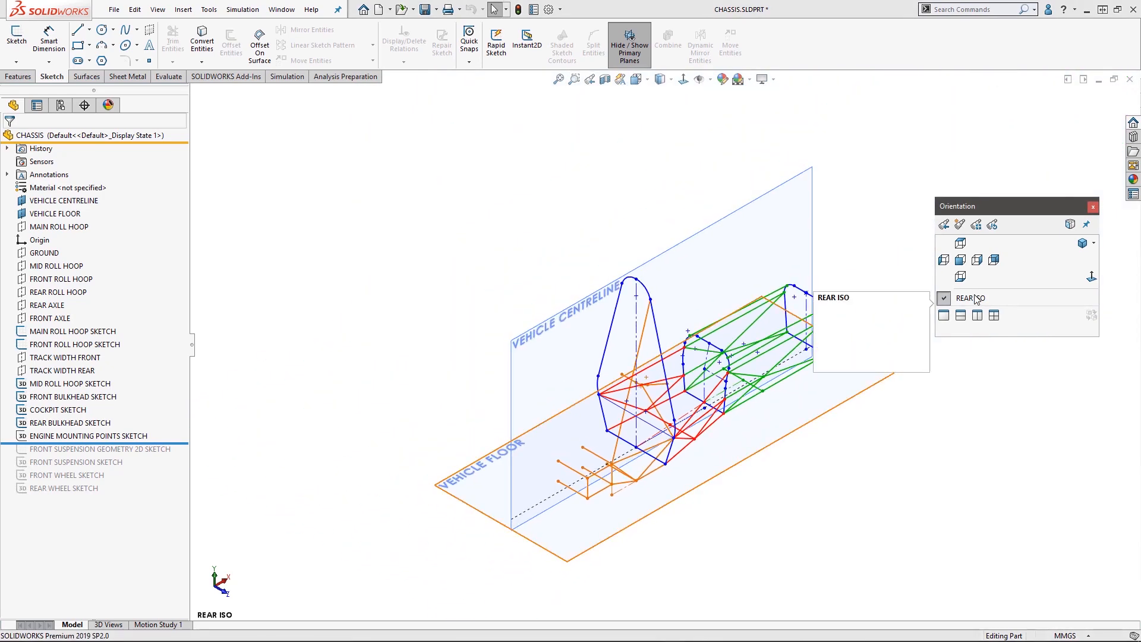
Step: Mirror all the REAR BULKHEAD SKETCH entities about the VEHICLE CENTRELINE plane, keeping the originals
left_click(960, 260)
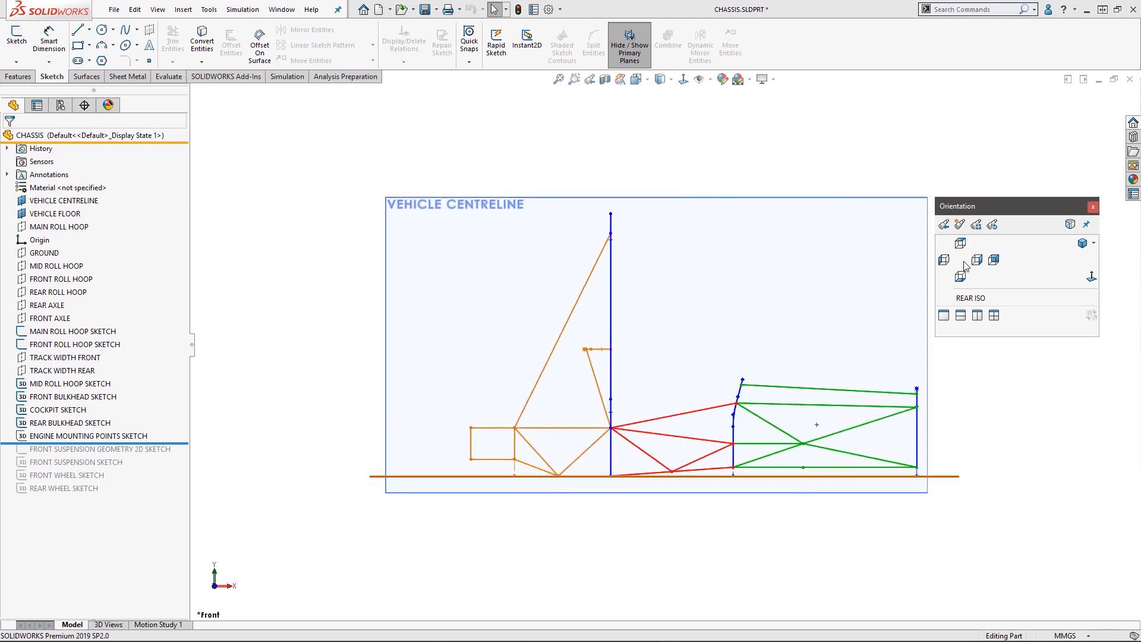
left_click(84, 422)
left_click(97, 372)
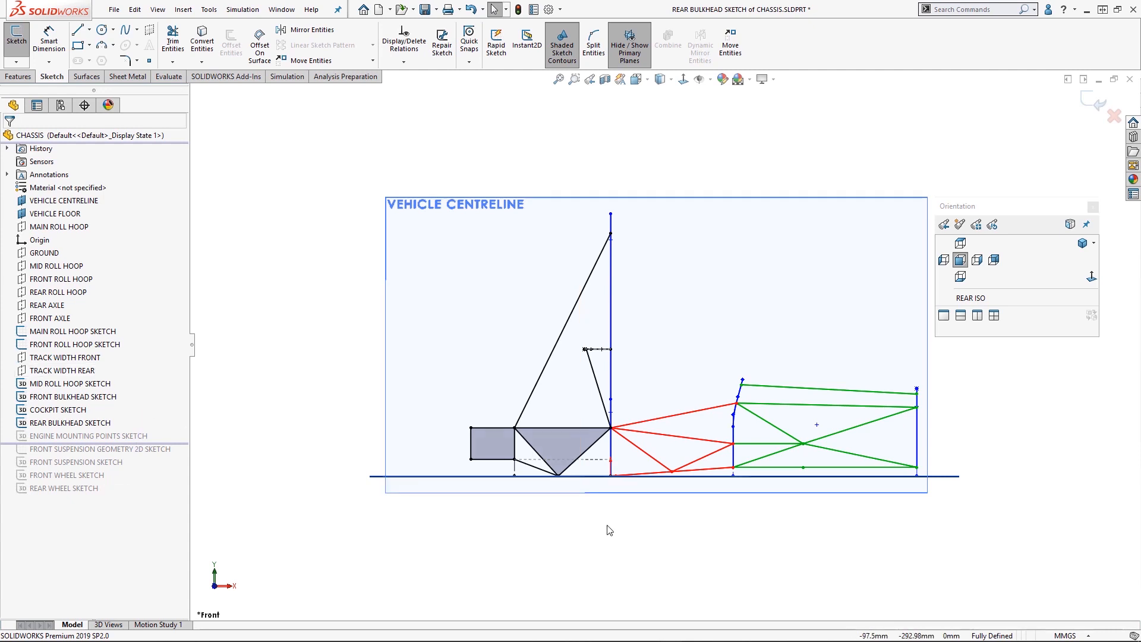
mouse_move(606, 516)
left_mouse_down()
mouse_move(582, 355)
mouse_move(499, 209)
mouse_move(424, 149)
mouse_move(370, 126)
left_mouse_up()
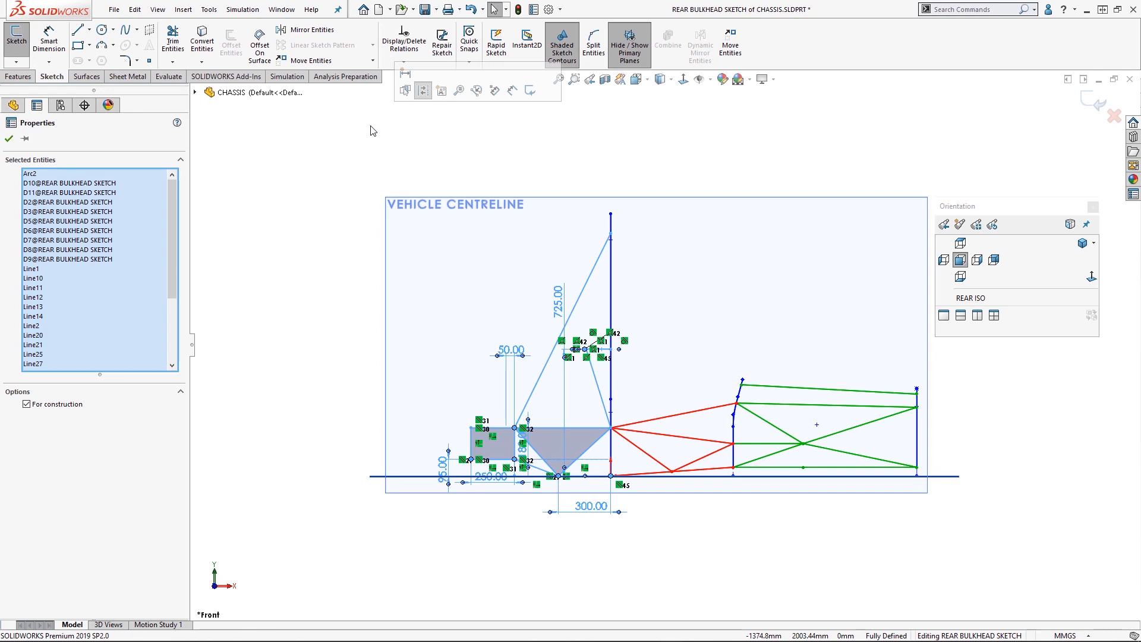
left_click(300, 29)
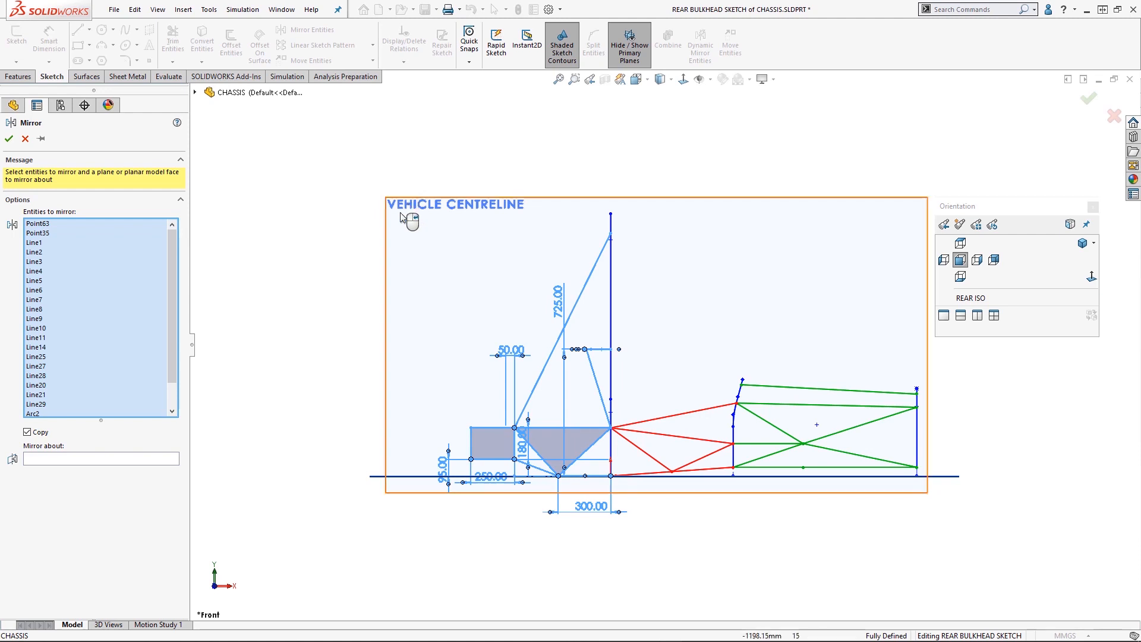
left_click(101, 460)
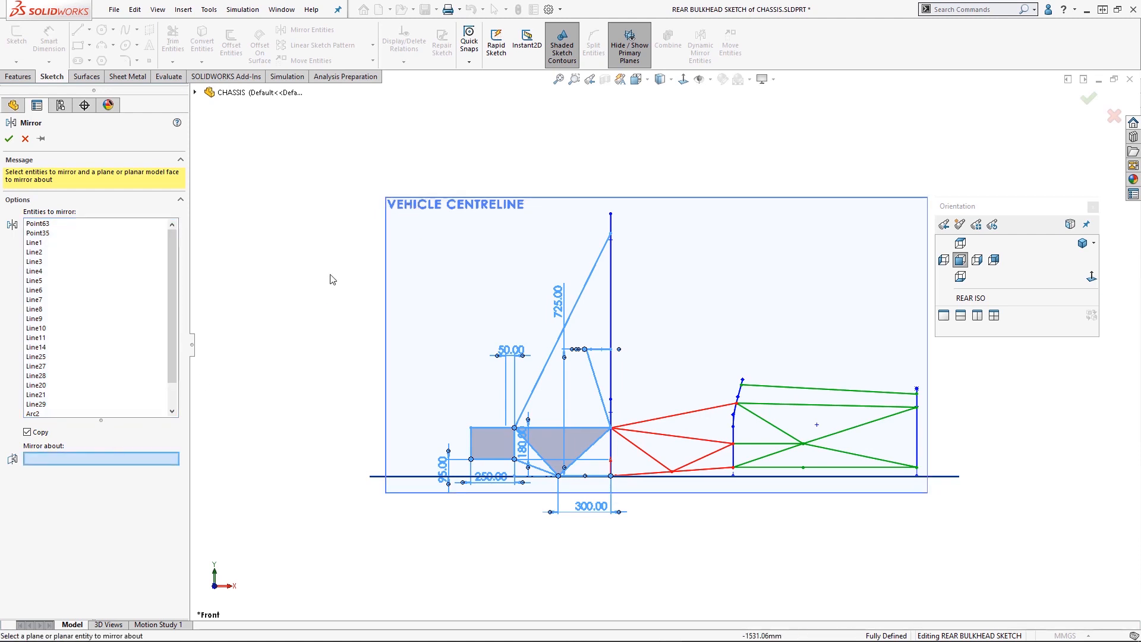
left_click(437, 221)
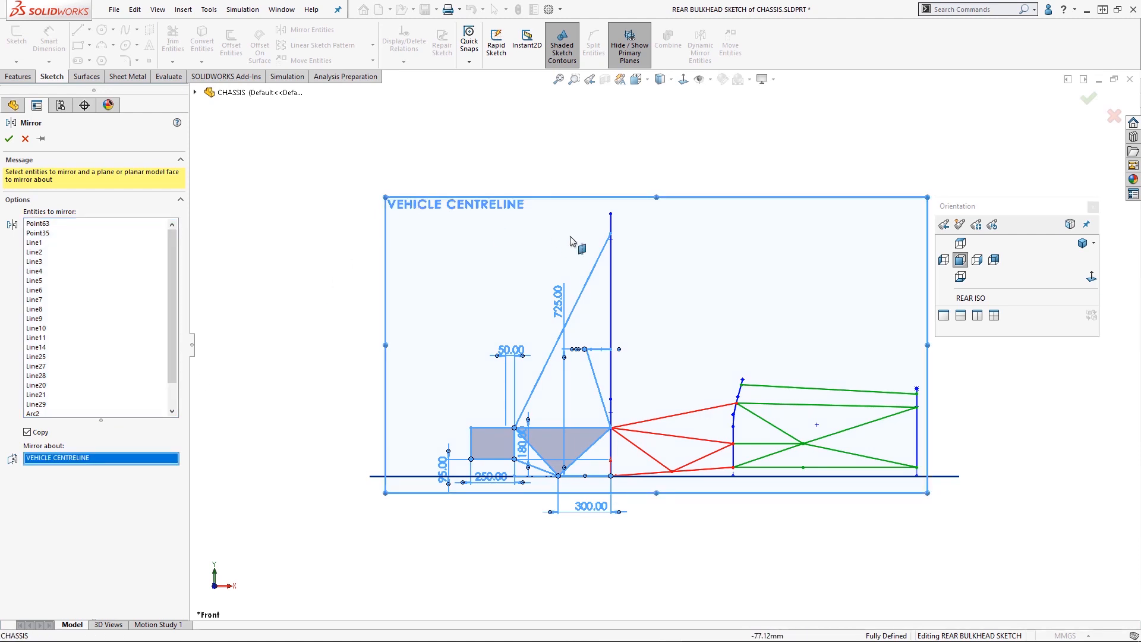
left_click(971, 299)
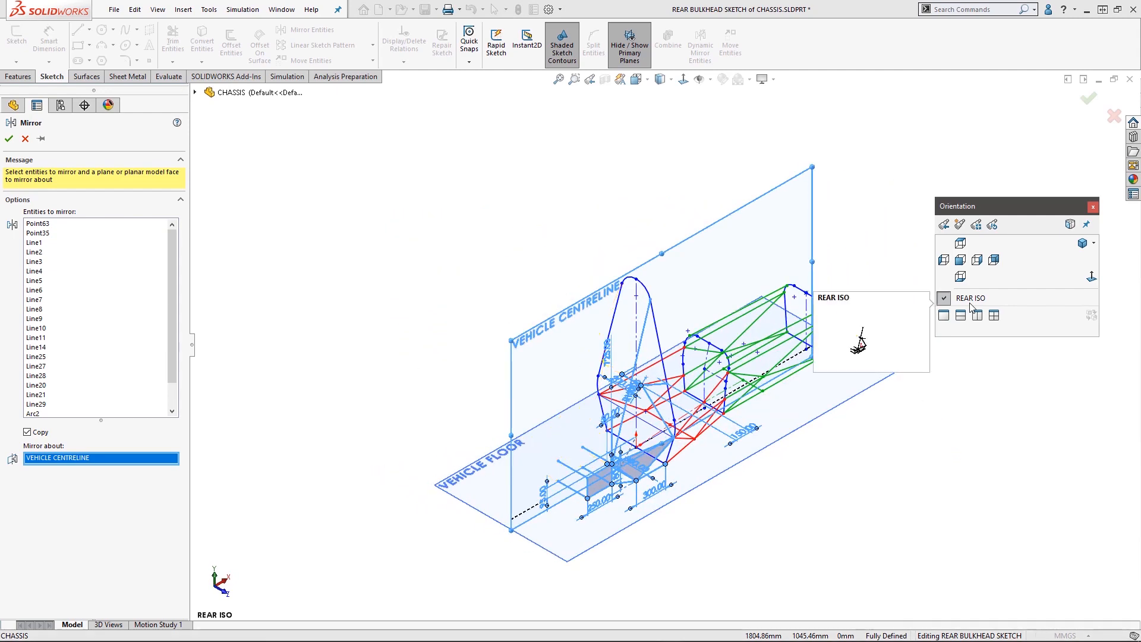
left_click(7, 138)
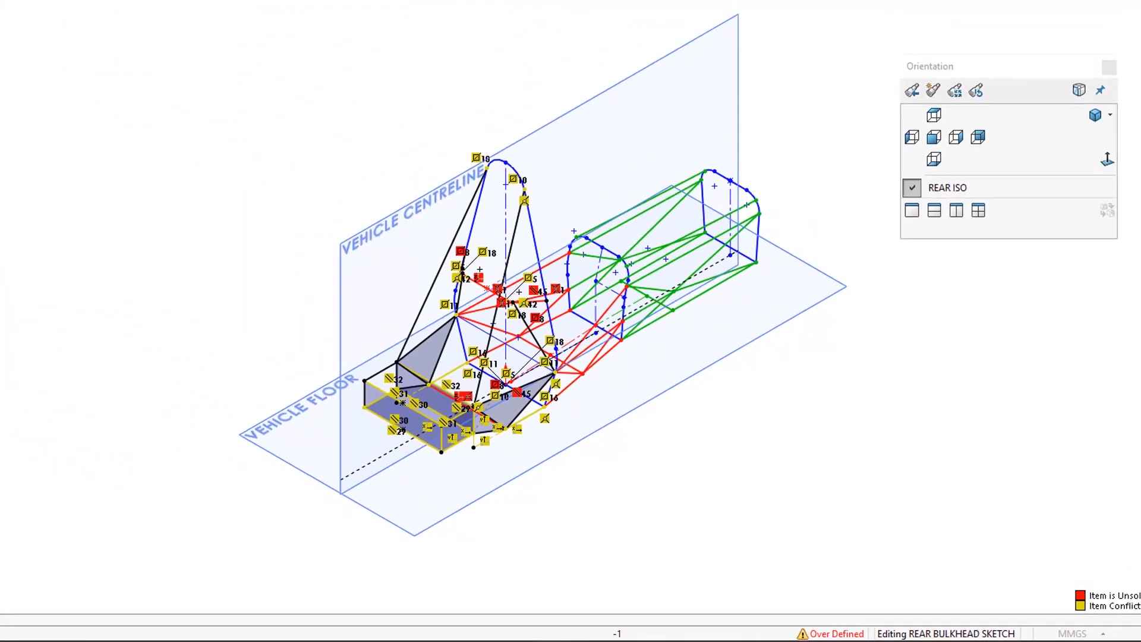
Step: Diagnose the over-defined REAR BULKHEAD SKETCH with SketchXpert and locate the Midpoint54 relation listed in the first solution
left_click(82, 198)
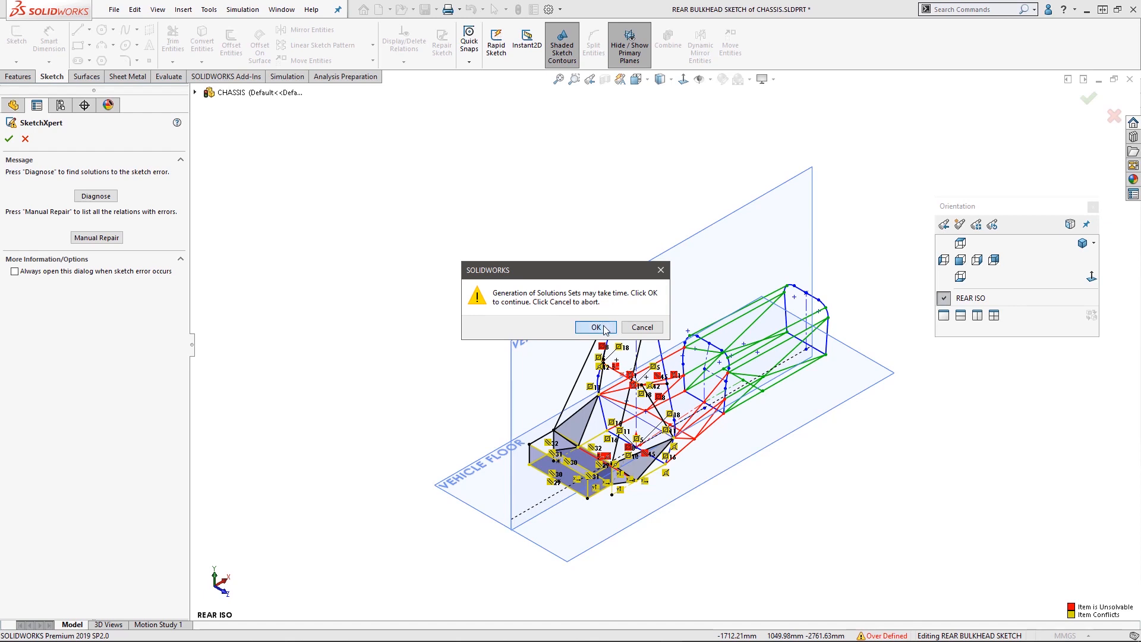
left_click(597, 328)
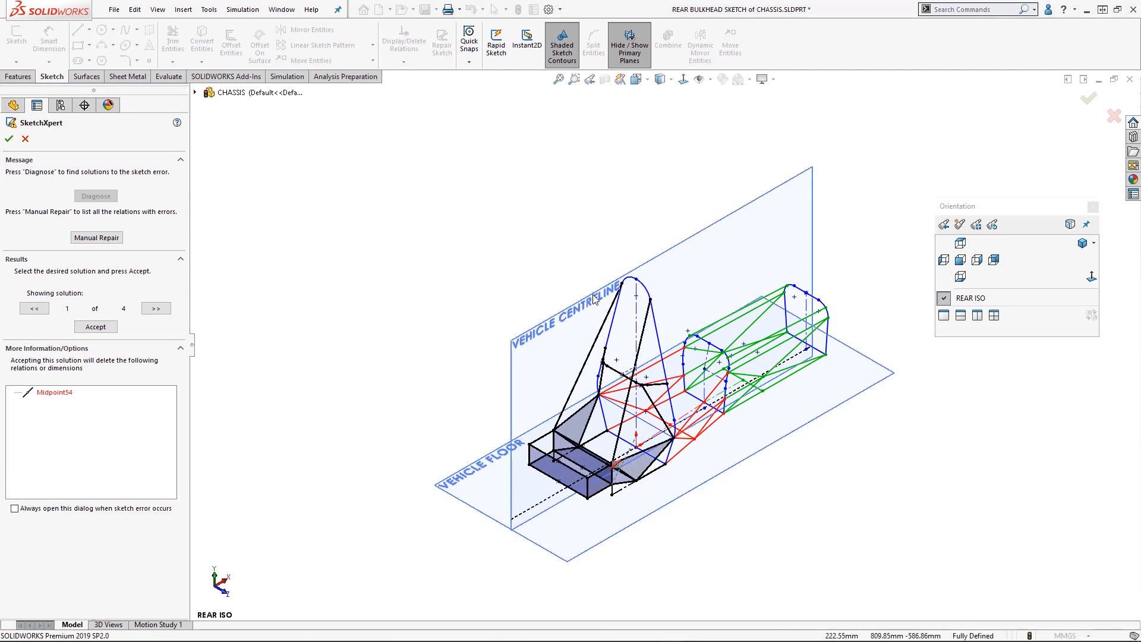
left_click(573, 79)
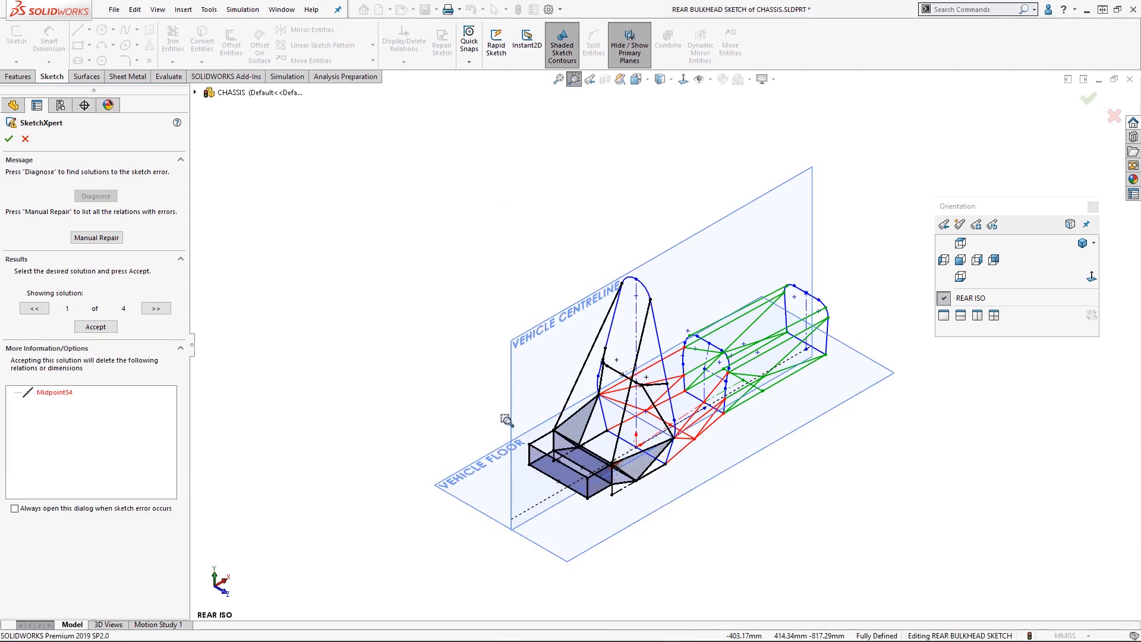
left_click_drag(521, 400, 703, 550)
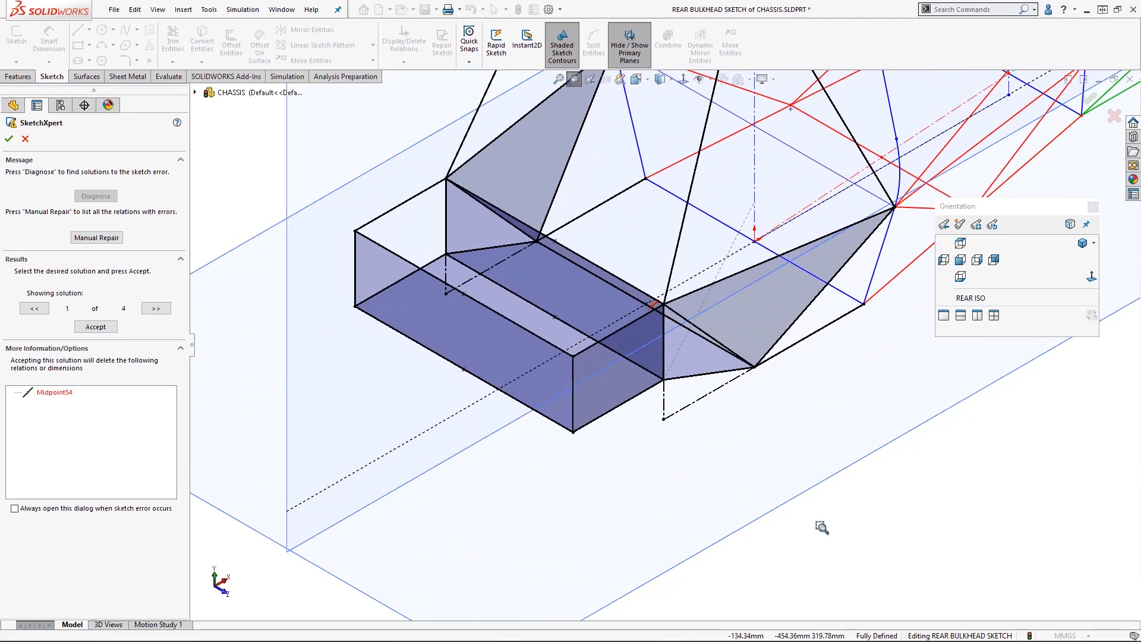
left_click(54, 392)
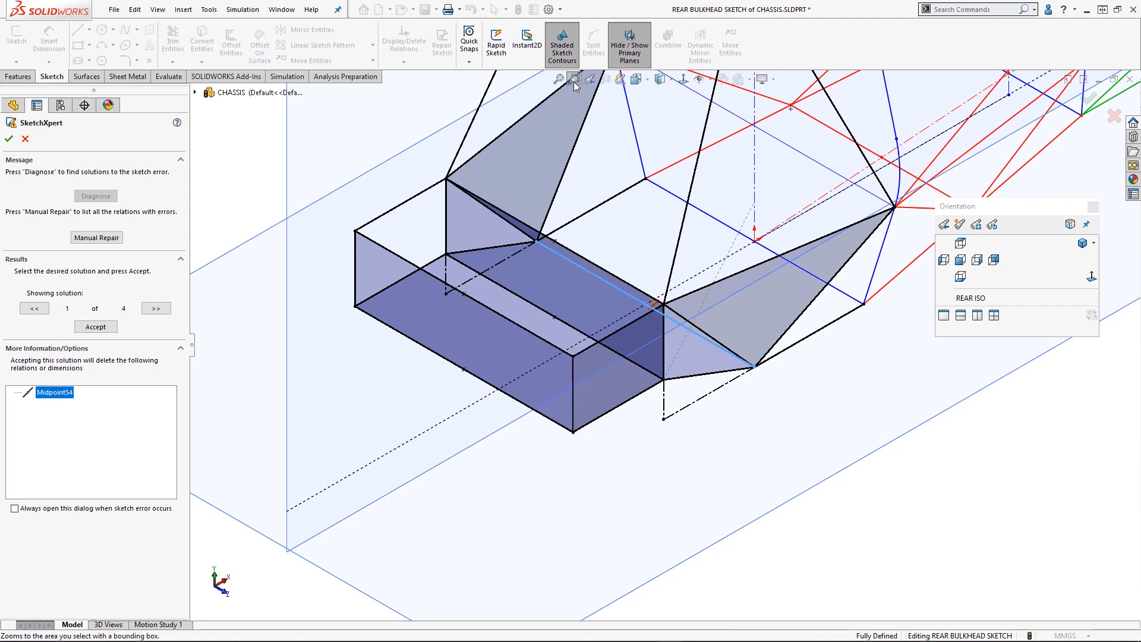
Step: Accept the first SketchXpert solution, deleting the Midpoint54 relation, and exit the REAR BULKHEAD SKETCH
left_click(101, 326)
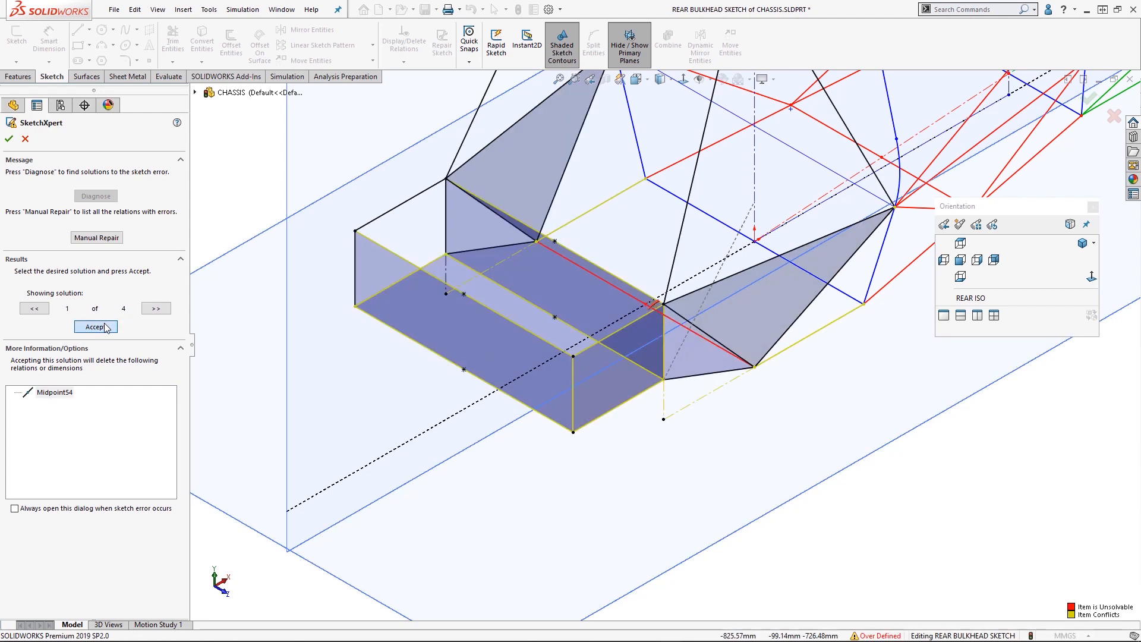
left_click(106, 327)
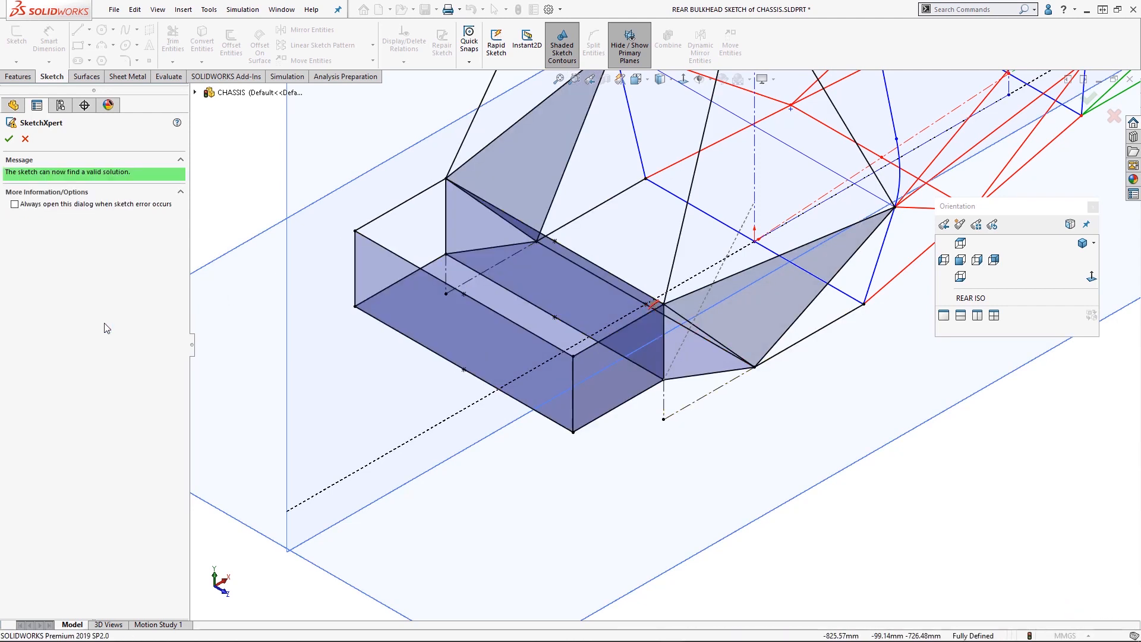
left_click(8, 140)
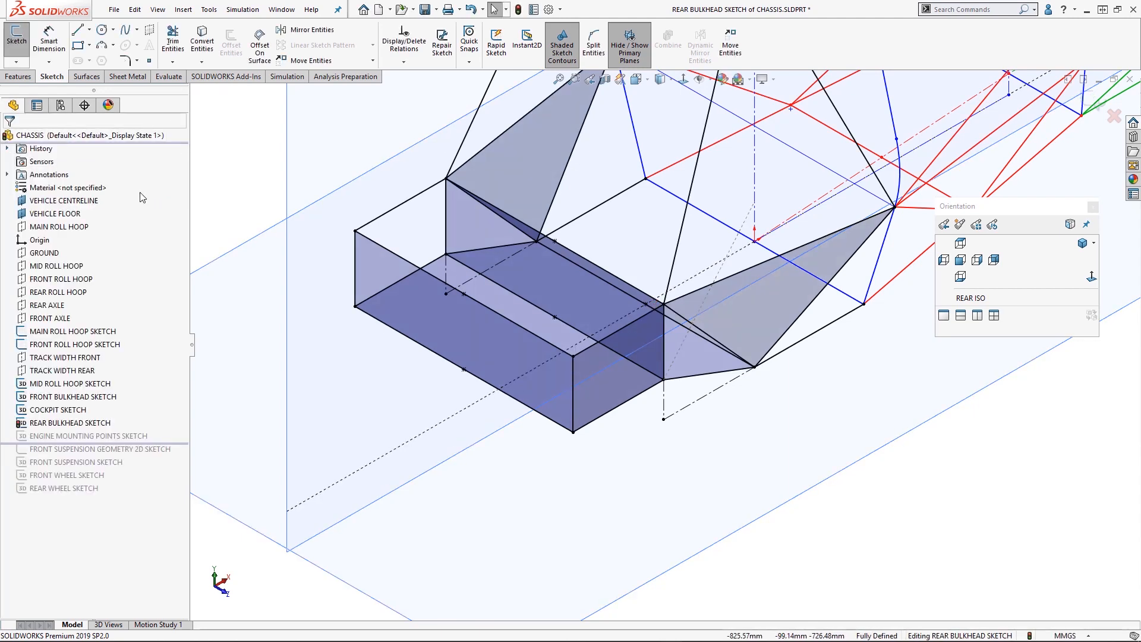
left_click(993, 301)
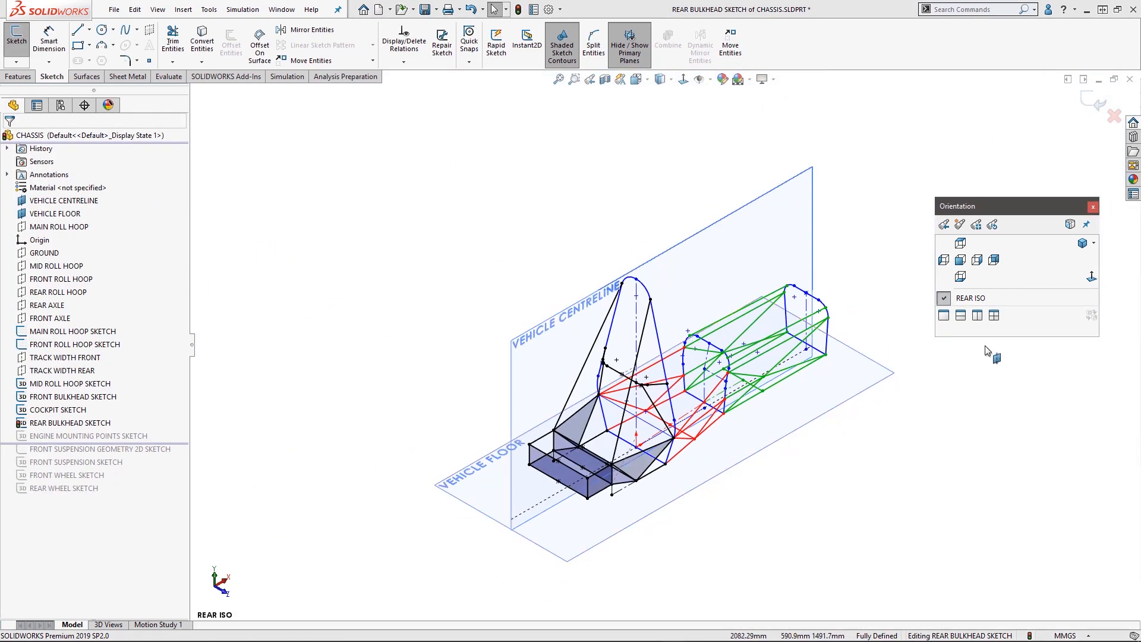
left_click(1094, 101)
Step: Show the ENGINE MOUNTING POINTS SKETCH and inspect where its points meet the rear frame members
left_click(961, 260)
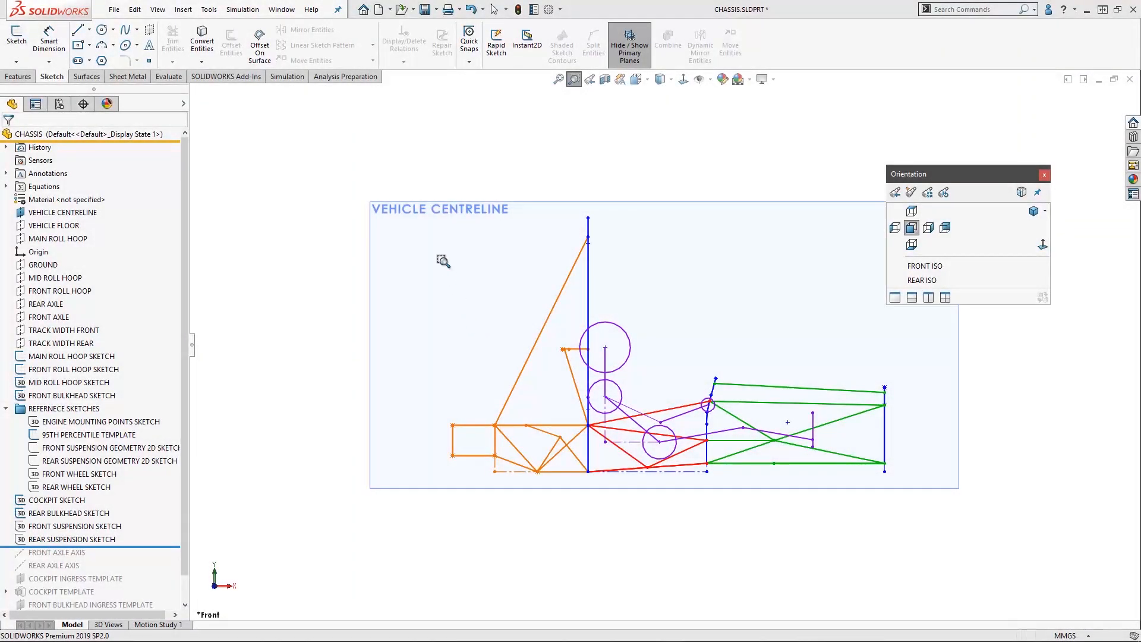
left_click_drag(423, 221, 630, 540)
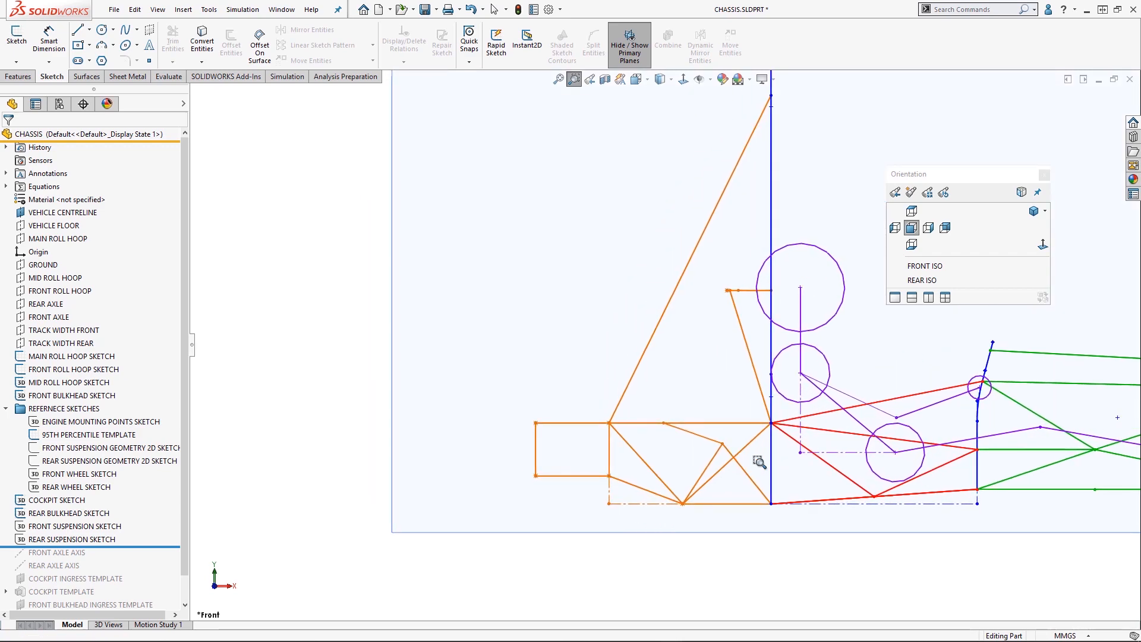
middle_click_drag(760, 462, 706, 456, "ctrl")
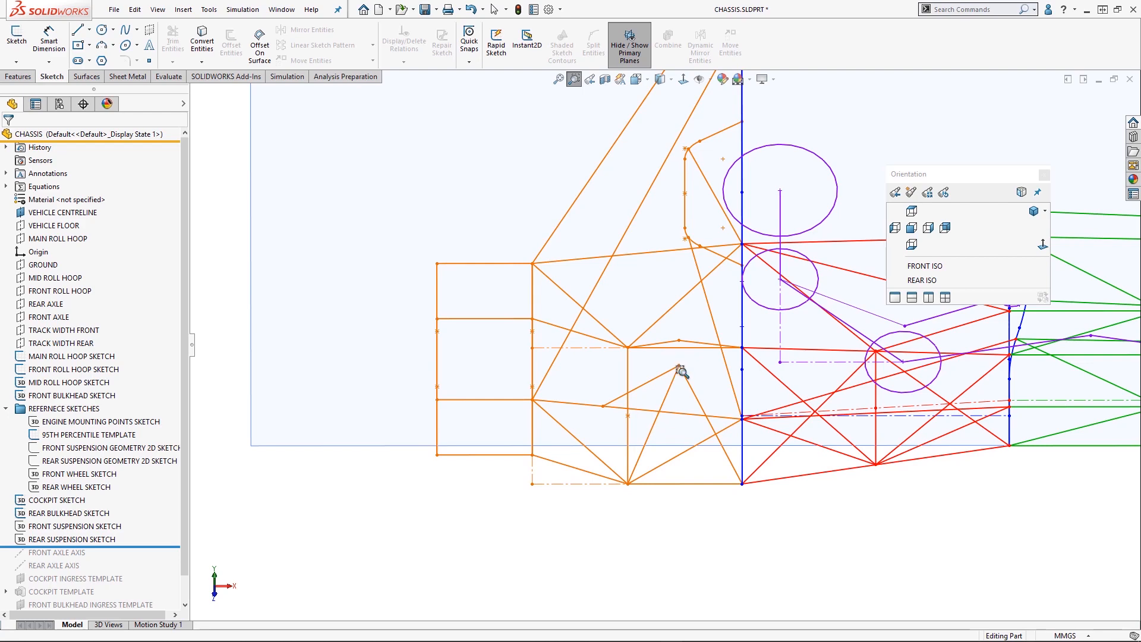
mouse_move(706, 407)
middle_mouse_down()
mouse_move(681, 402)
mouse_move(698, 426)
mouse_move(697, 467)
middle_mouse_up()
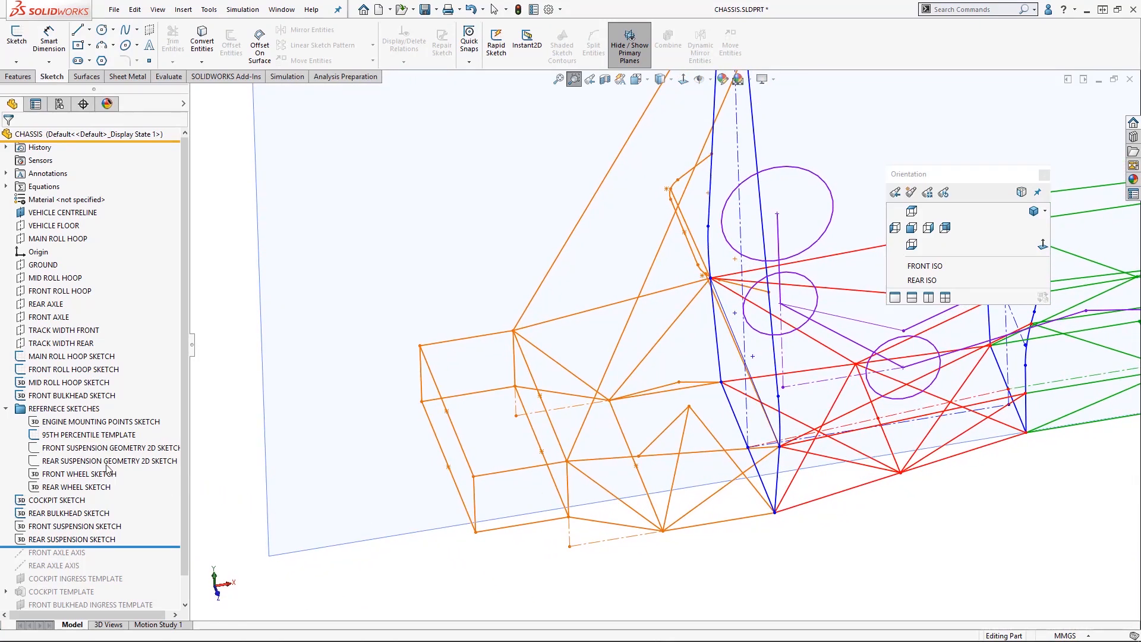
left_click(87, 424)
left_click(102, 387)
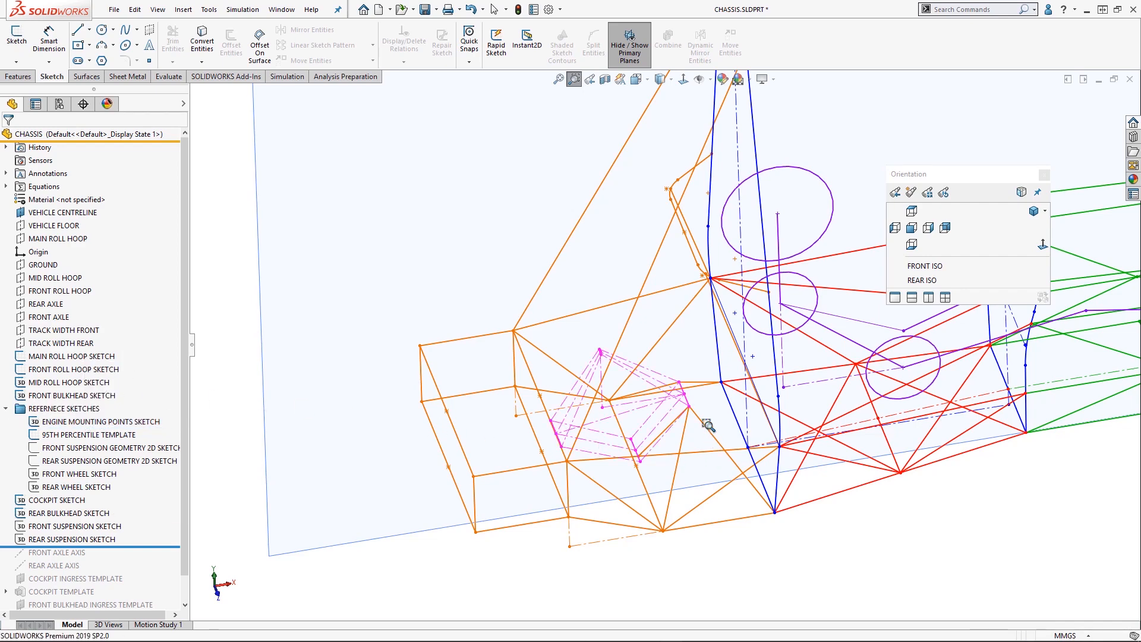
middle_click_drag(707, 425, 660, 364)
left_click_drag(659, 362, 713, 426)
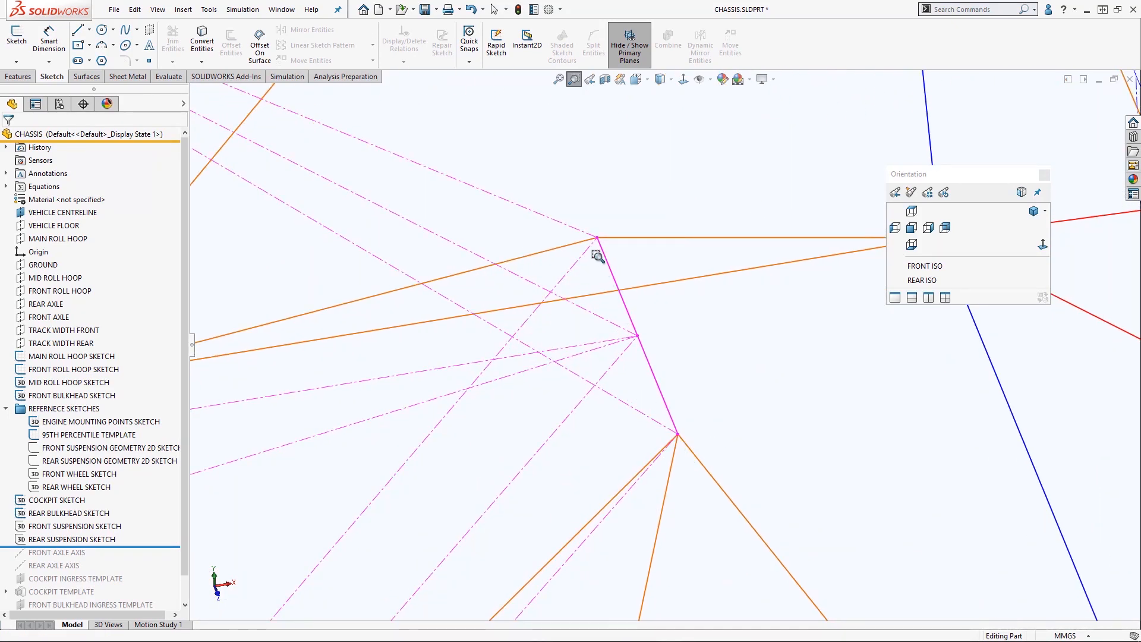
Step: Hide the 95TH PERCENTILE TEMPLATE and ENGINE MOUNTING POINTS SKETCH reference sketches
key("f")
left_click(89, 434)
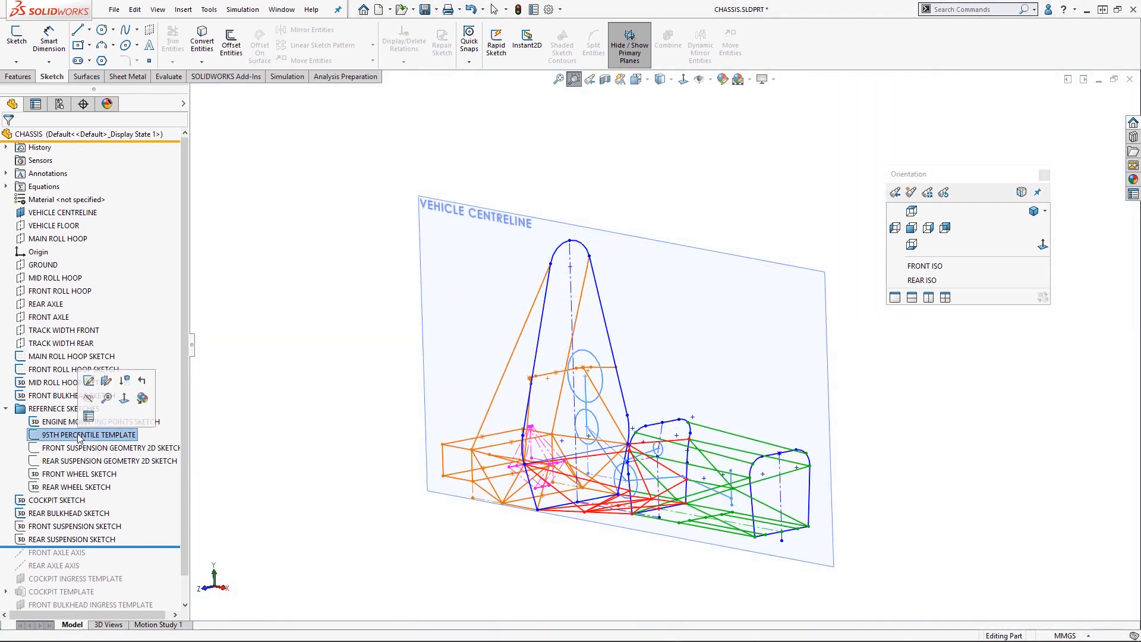
left_click(95, 403)
left_click(91, 421)
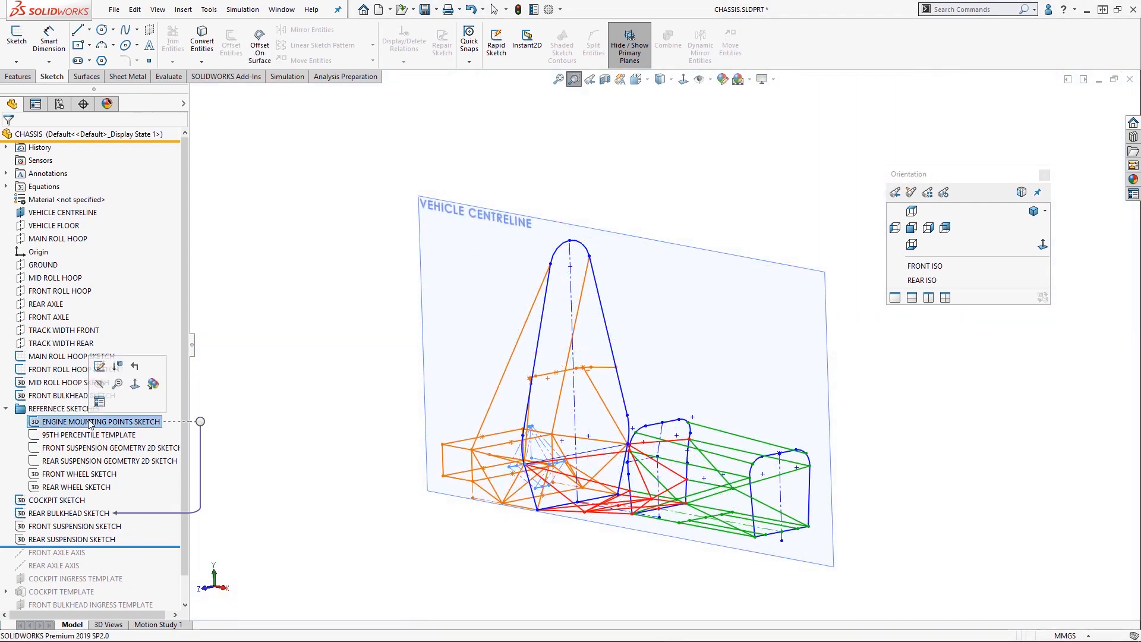
left_click(104, 390)
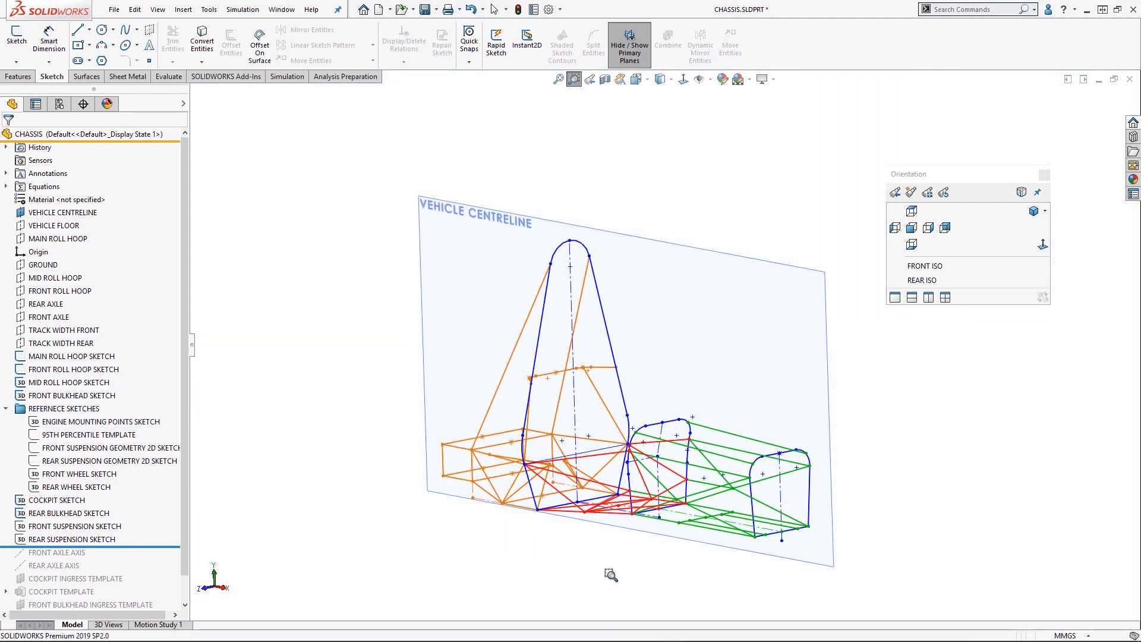
Step: Show the FRONT SUSPENSION SKETCH and REAR SUSPENSION SKETCH, inspecting how the suspension members meet the frame
left_click(83, 527)
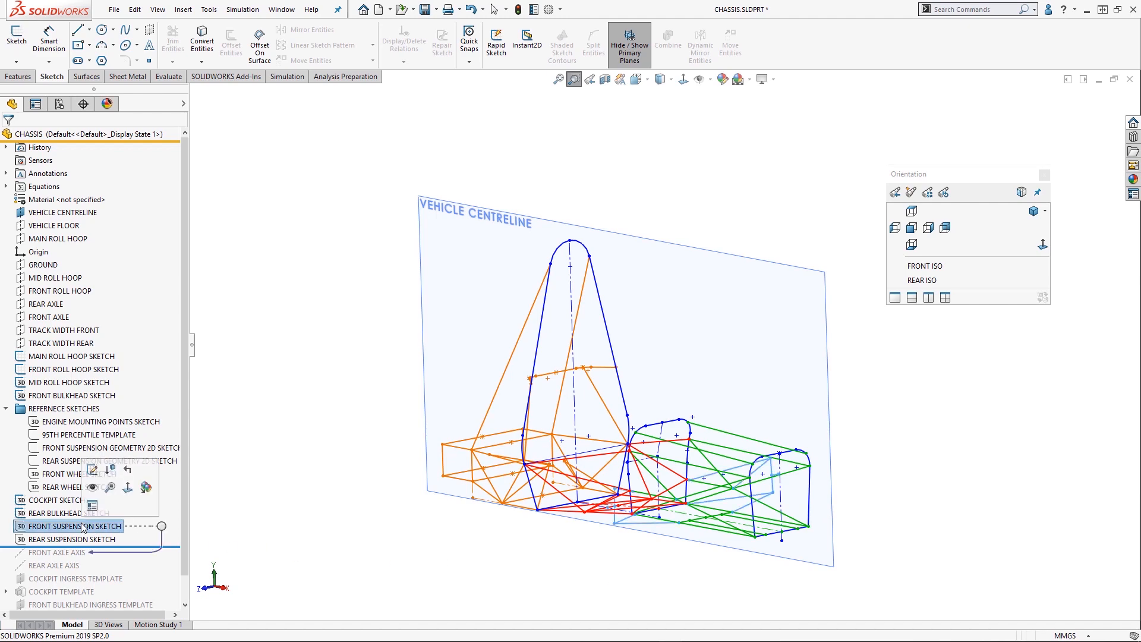
left_click(96, 491)
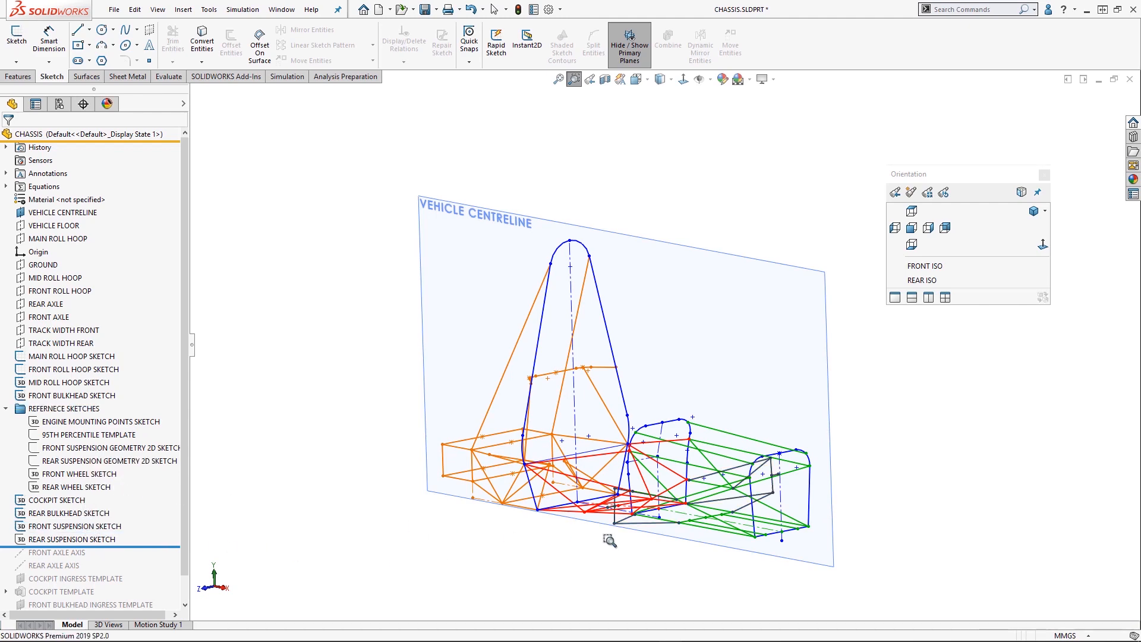
middle_click_drag(612, 535, 630, 554)
left_click_drag(630, 554, 648, 505)
middle_click_drag(648, 504, 677, 424)
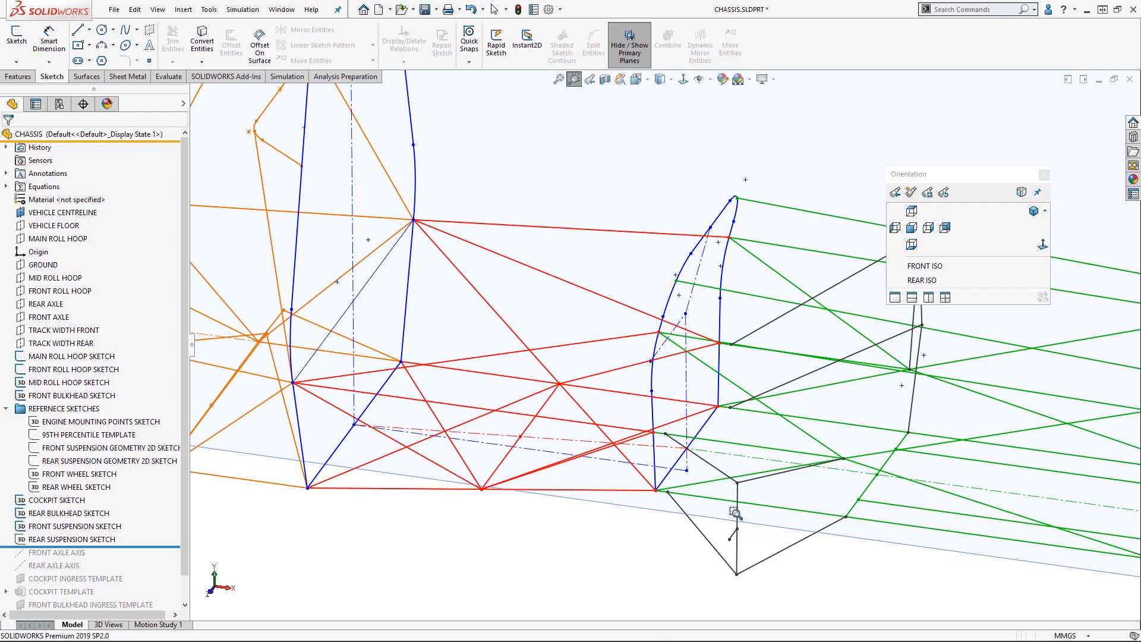
mouse_move(769, 425)
middle_mouse_down()
mouse_move(762, 411)
mouse_move(745, 421)
mouse_move(746, 492)
middle_mouse_up()
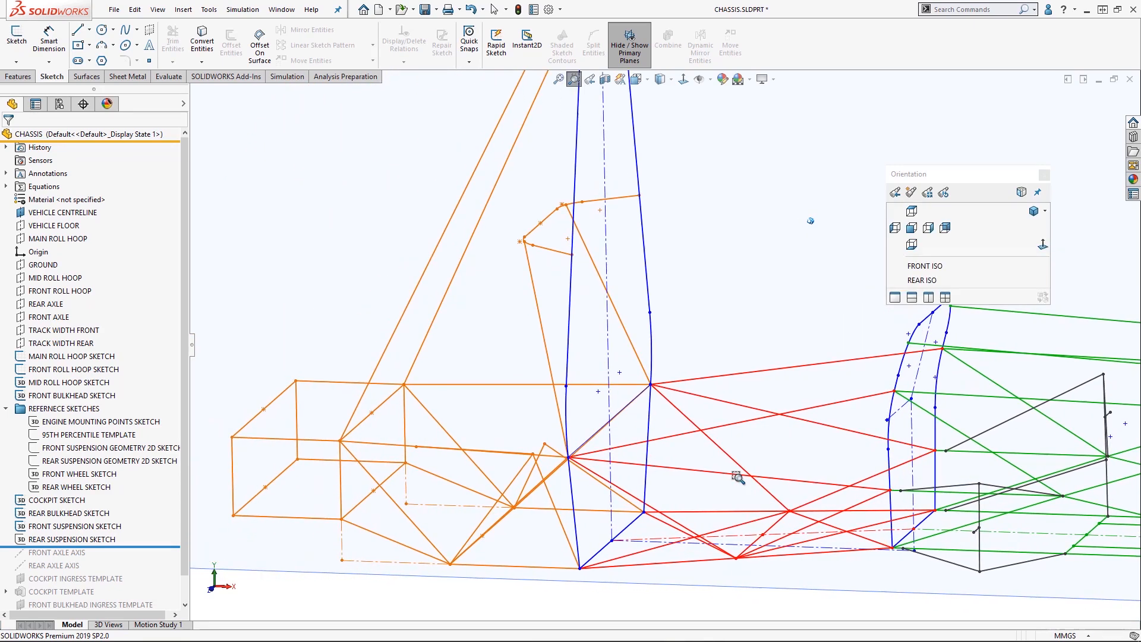
left_click(100, 538)
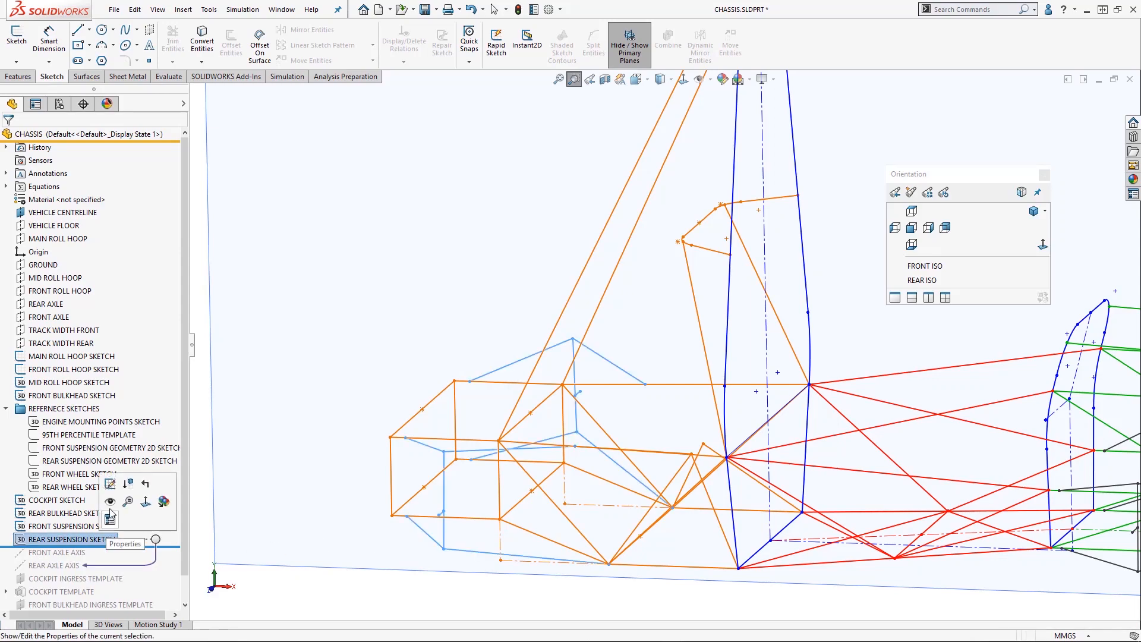
left_click(109, 503)
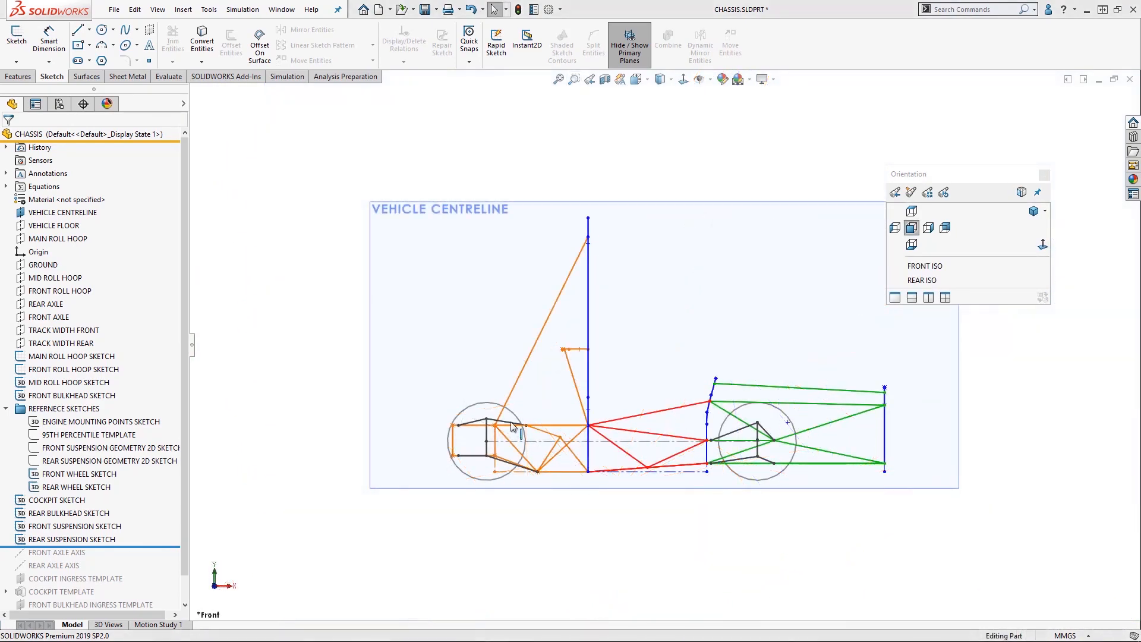
Step: Set the sketch color of the REAR WHEEL SKETCH and FRONT WHEEL SKETCH to cyan (RGB 0, 255, 255)
left_click(519, 422)
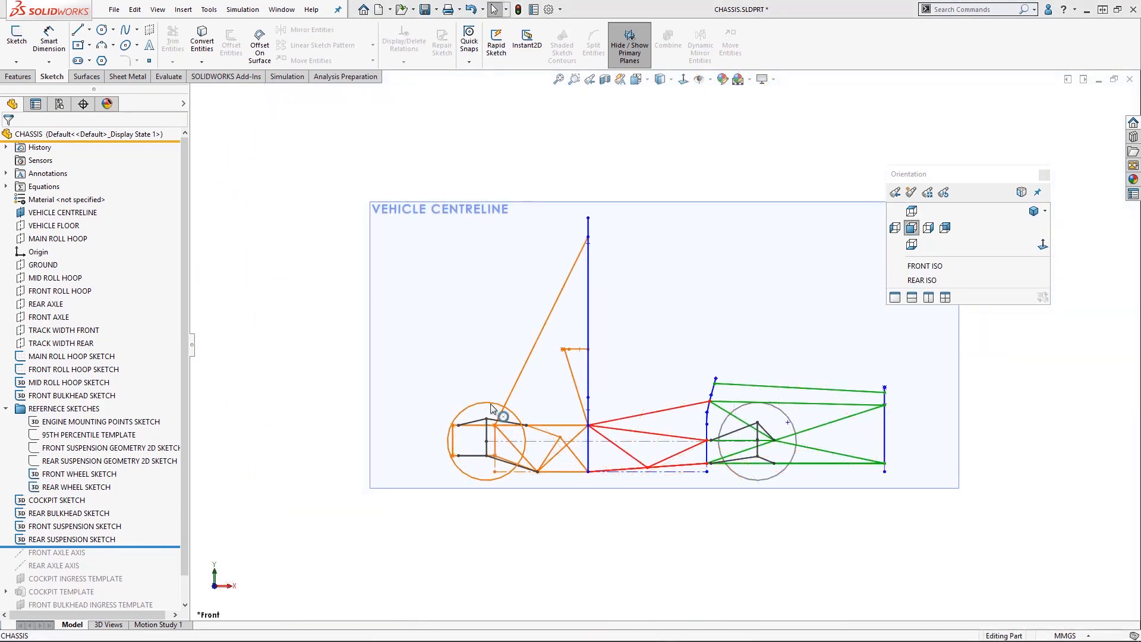
right_click(85, 488)
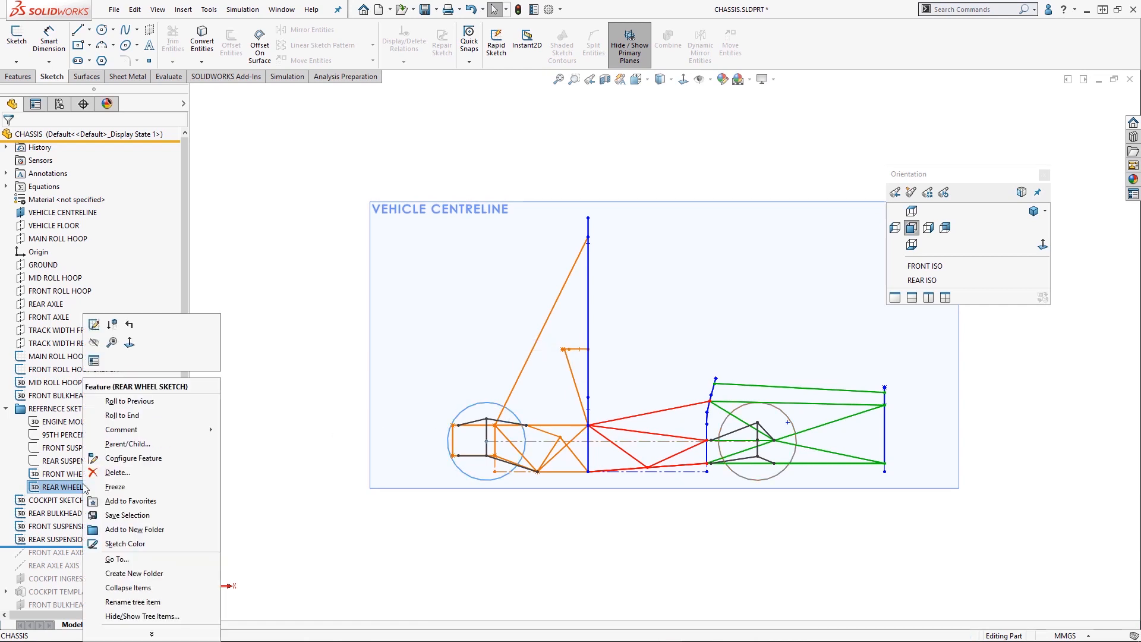
left_click(101, 541)
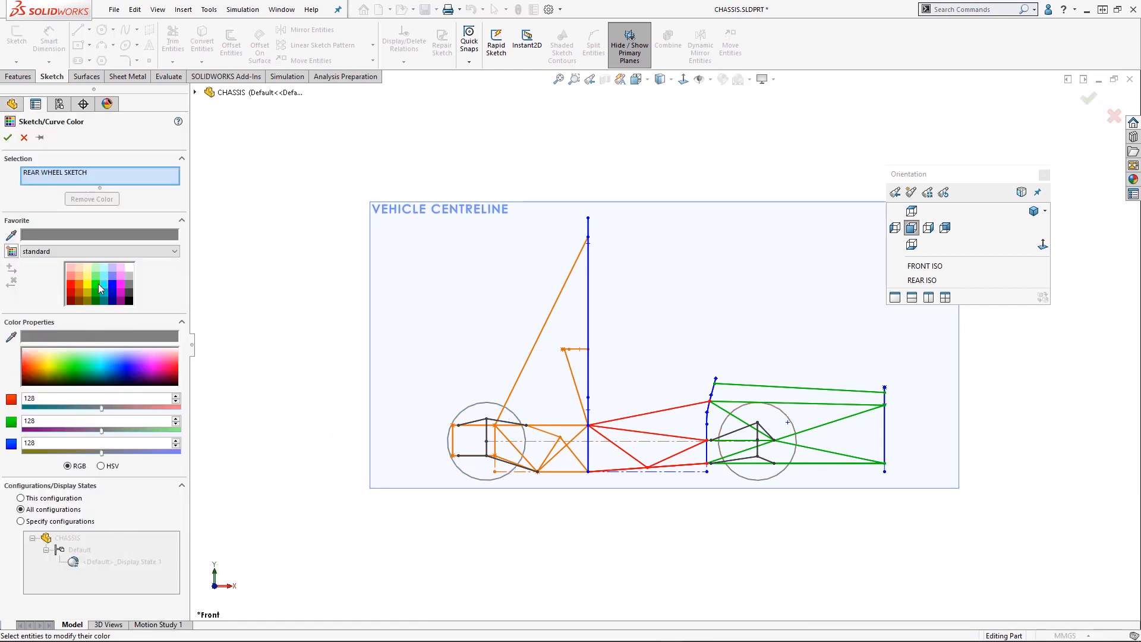
left_click(108, 286)
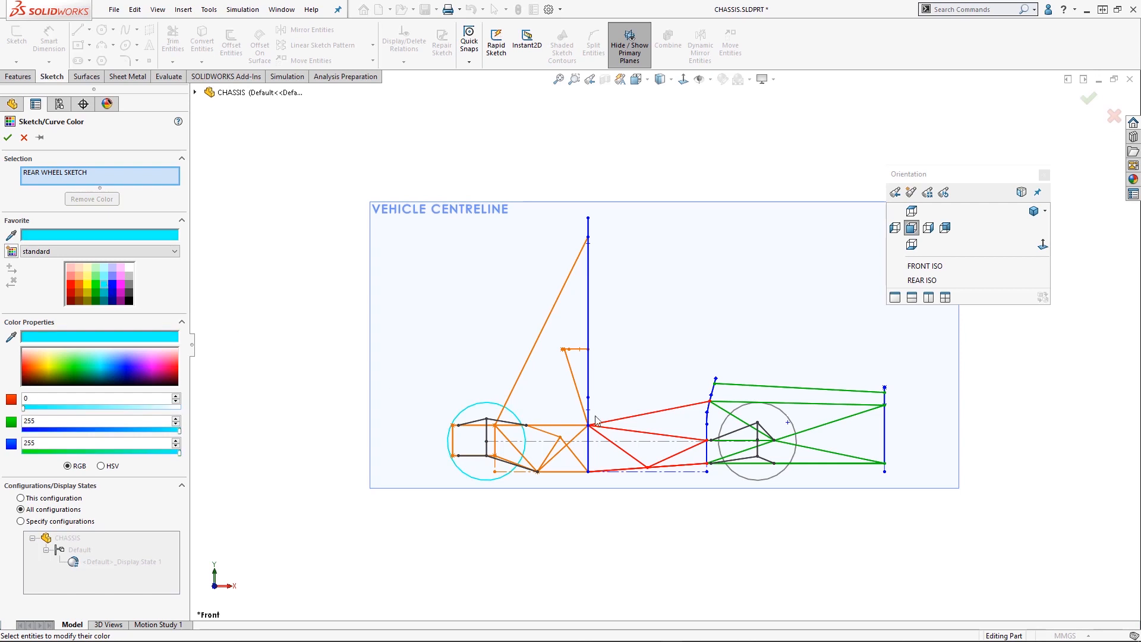
left_click(786, 417)
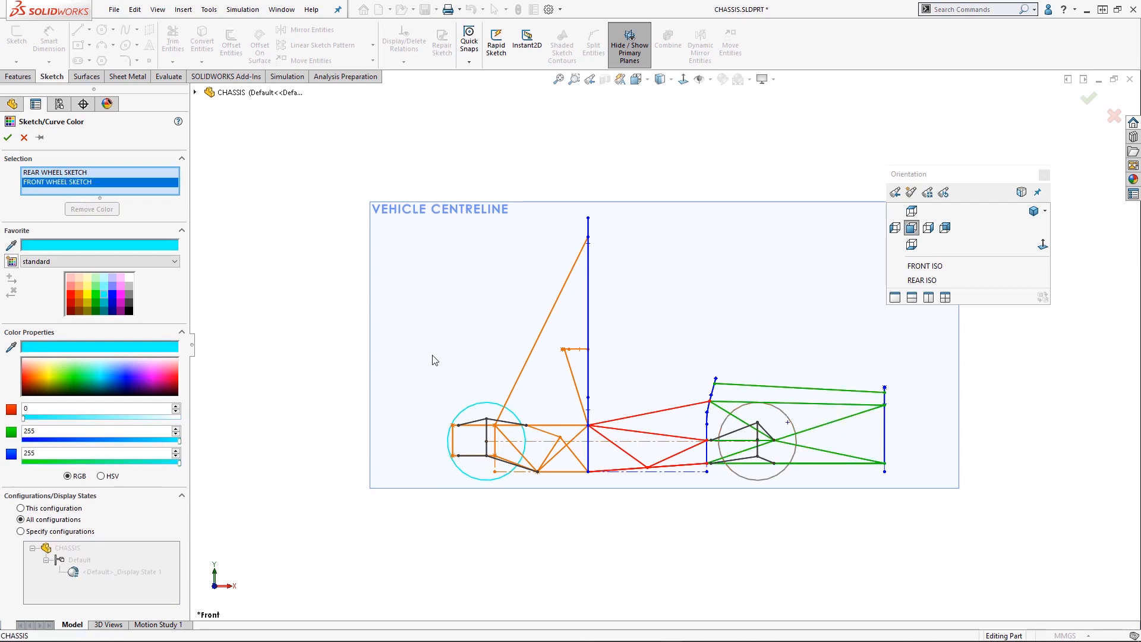
left_click(13, 136)
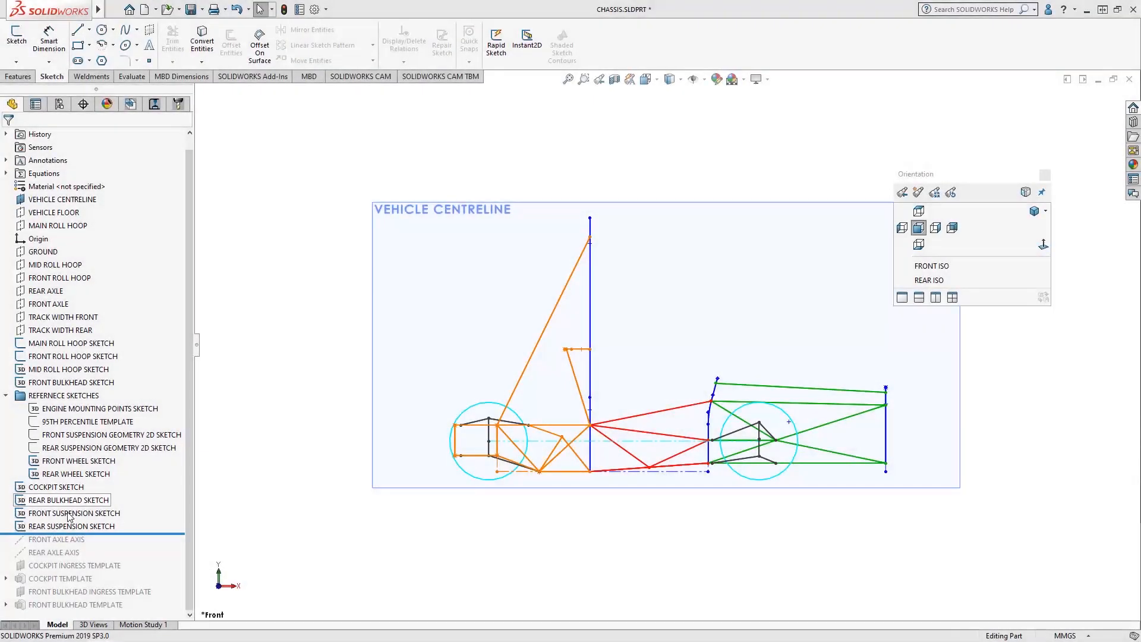
Step: Hide the FRONT SUSPENSION SKETCH, REAR SUSPENSION SKETCH, REAR WHEEL SKETCH and FRONT WHEEL SKETCH together
left_click(69, 514)
left_click(71, 526, "ctrl")
left_click(74, 474, "ctrl")
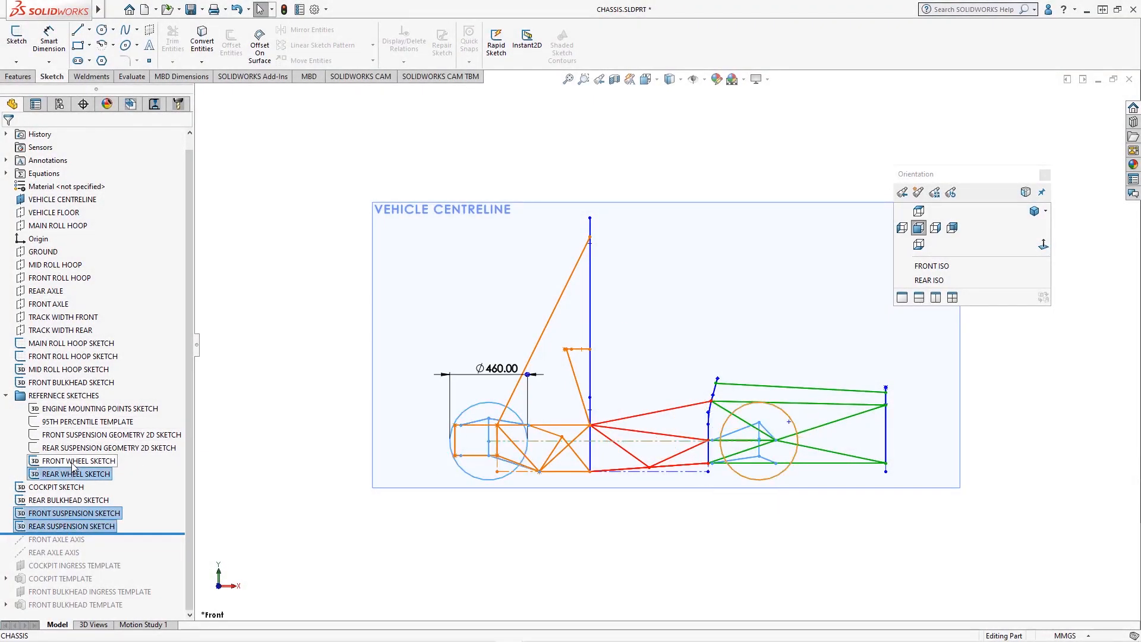
left_click(78, 460, "ctrl")
left_click(83, 447)
Step: Roll the model forward past the FRONT AXLE AXIS and REAR AXLE AXIS, and hide both axes
left_click_drag(173, 534, 173, 556)
left_click(63, 541)
left_click(63, 553, "ctrl")
left_click(85, 533)
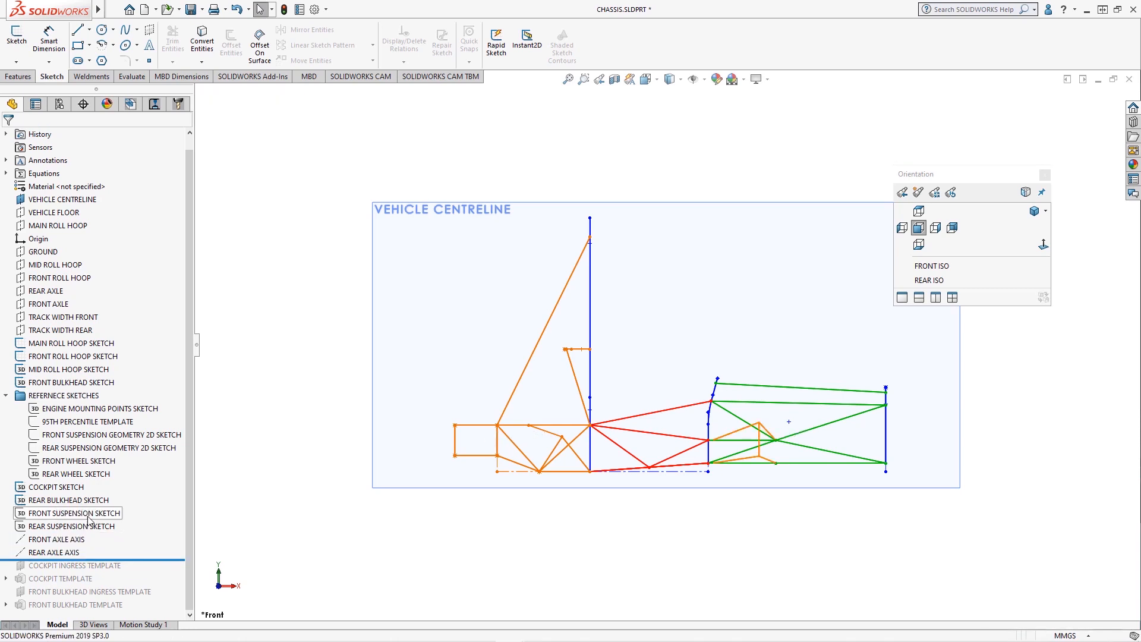
Step: Roll the model forward past the COCKPIT TEMPLATE, show it, and inspect its fit within the cockpit members
left_click_drag(141, 559, 134, 586)
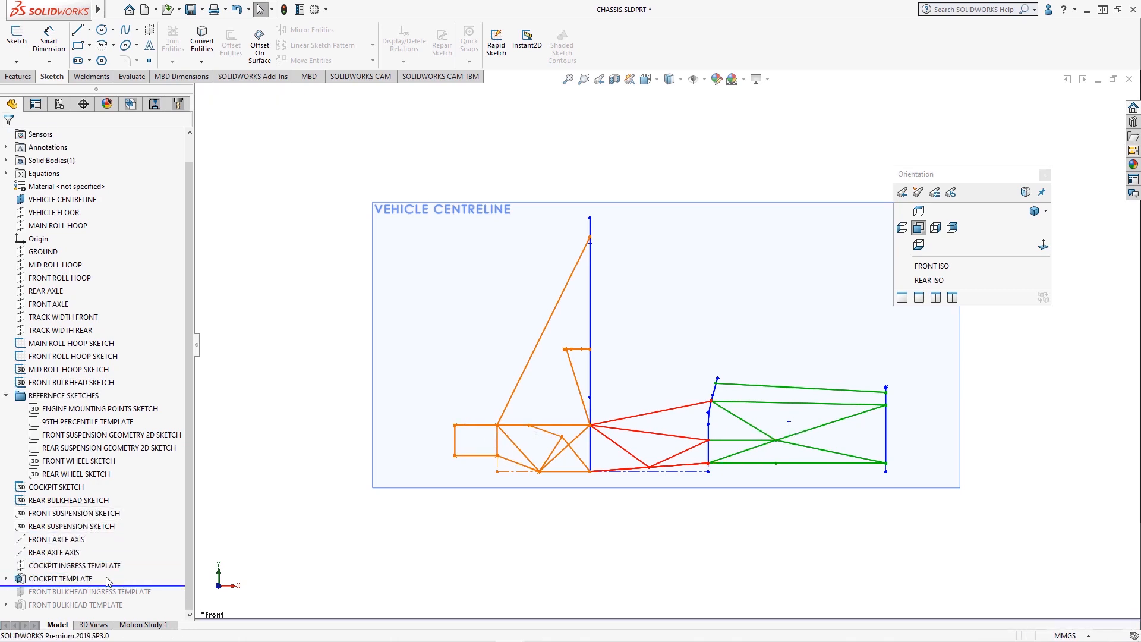
left_click(89, 578)
left_click(91, 559)
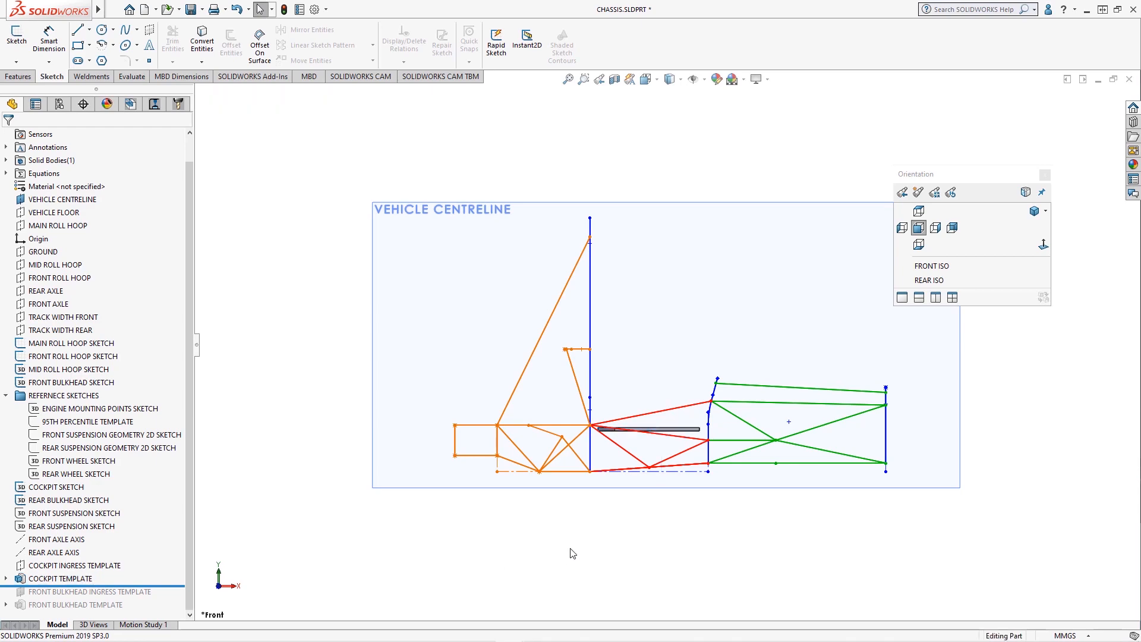
left_click_drag(595, 388, 726, 479)
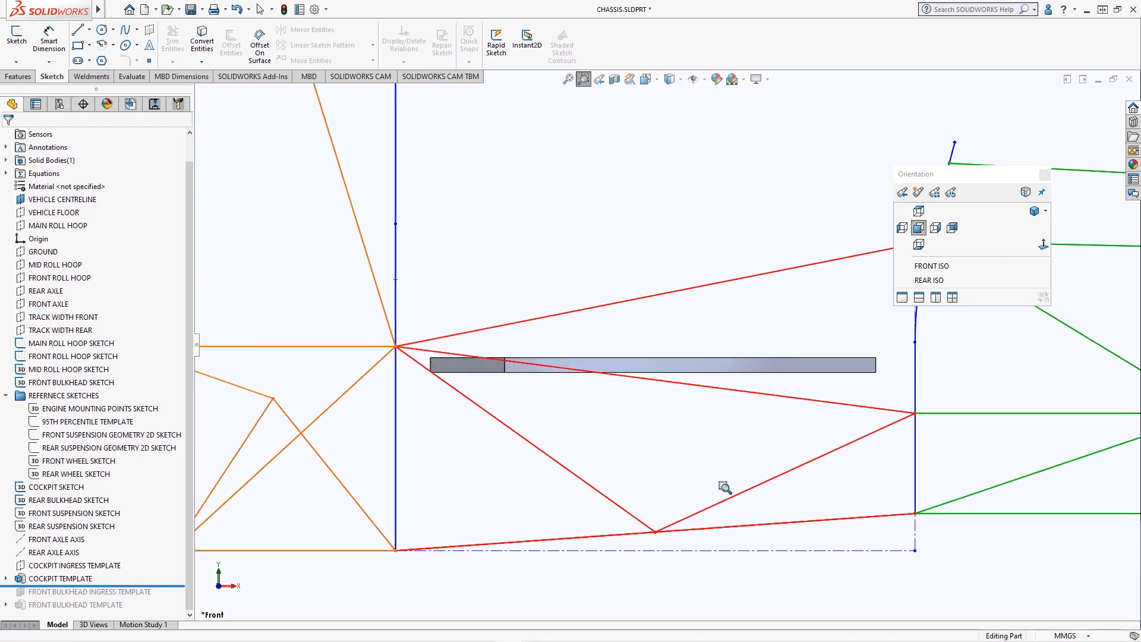
key("ctrl+7")
Step: Roll the model forward past the FRONT BULKHEAD TEMPLATE and inspect its fit inside the front frame, finishing in the front view
left_click_drag(118, 586, 153, 612)
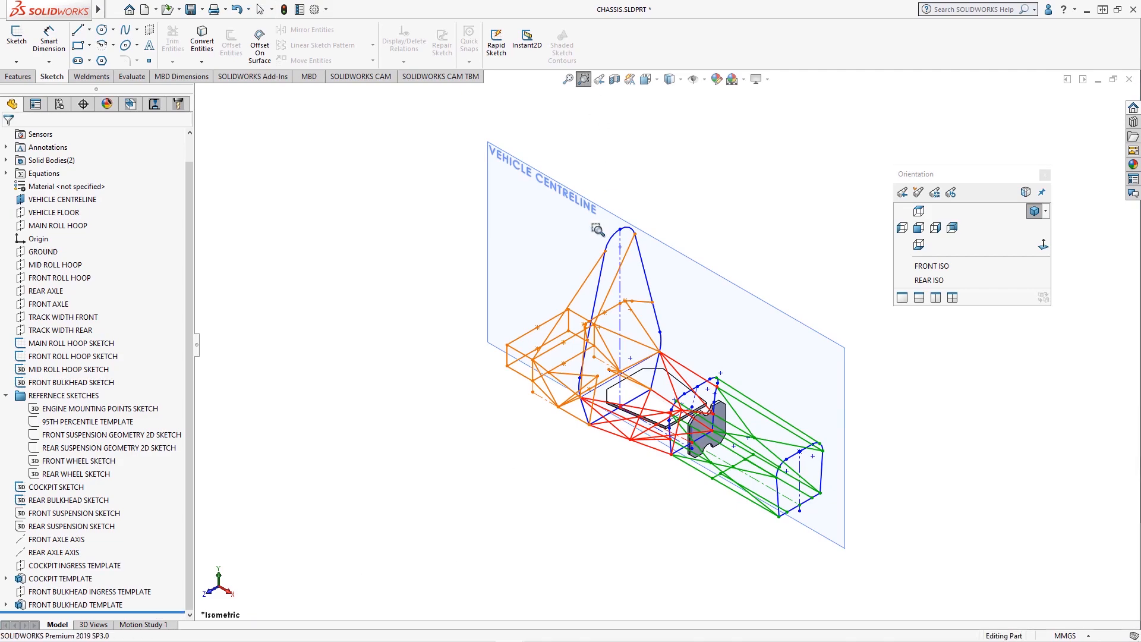
left_click_drag(565, 295, 779, 487)
middle_click_drag(802, 482, 880, 310)
left_click(920, 228)
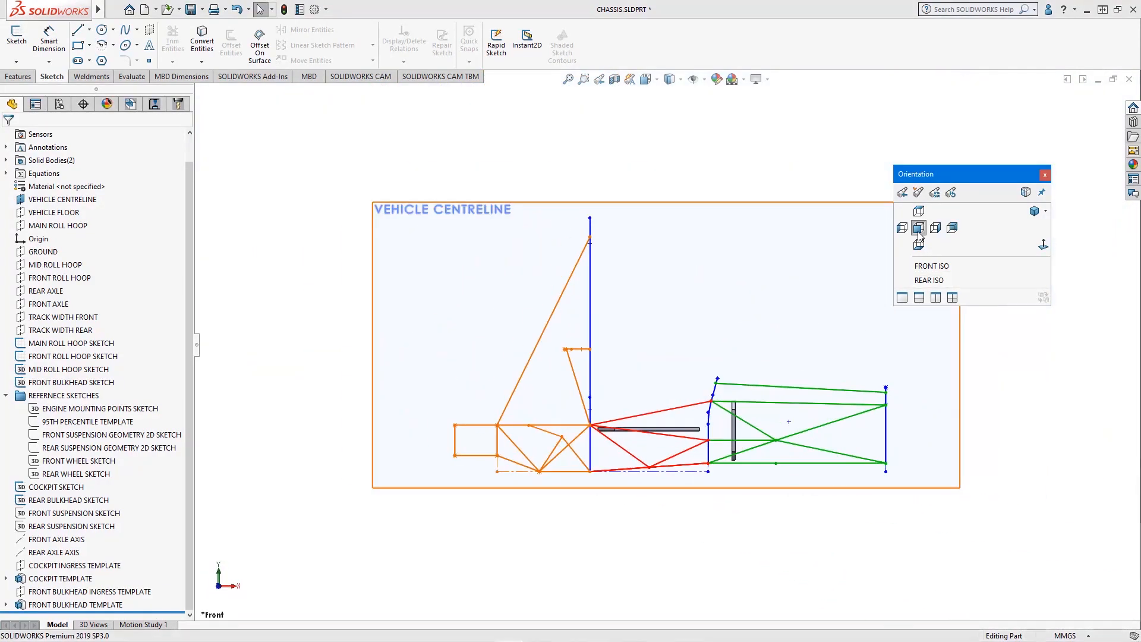